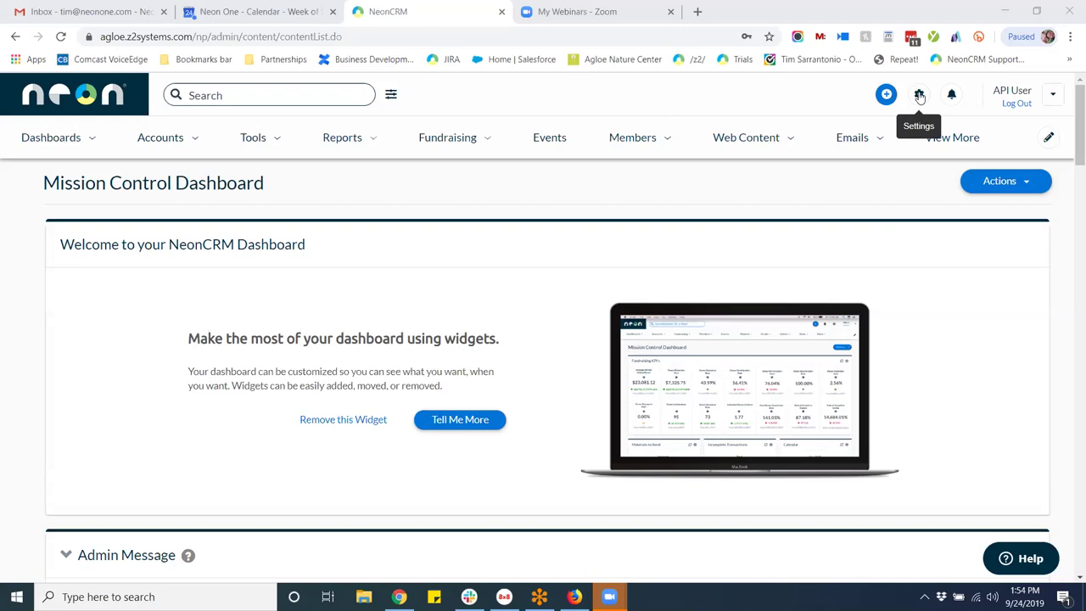
Open the campaigns list from the global settings and display the campaigns in the hierarchy view
click(920, 95)
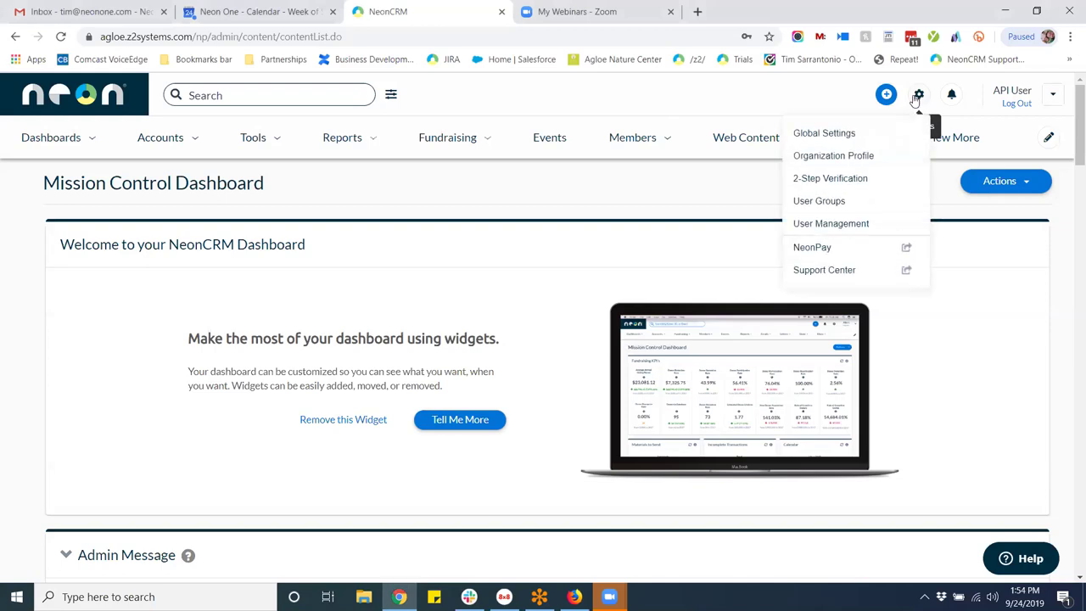
click(854, 136)
scroll(856, 255, down, 1)
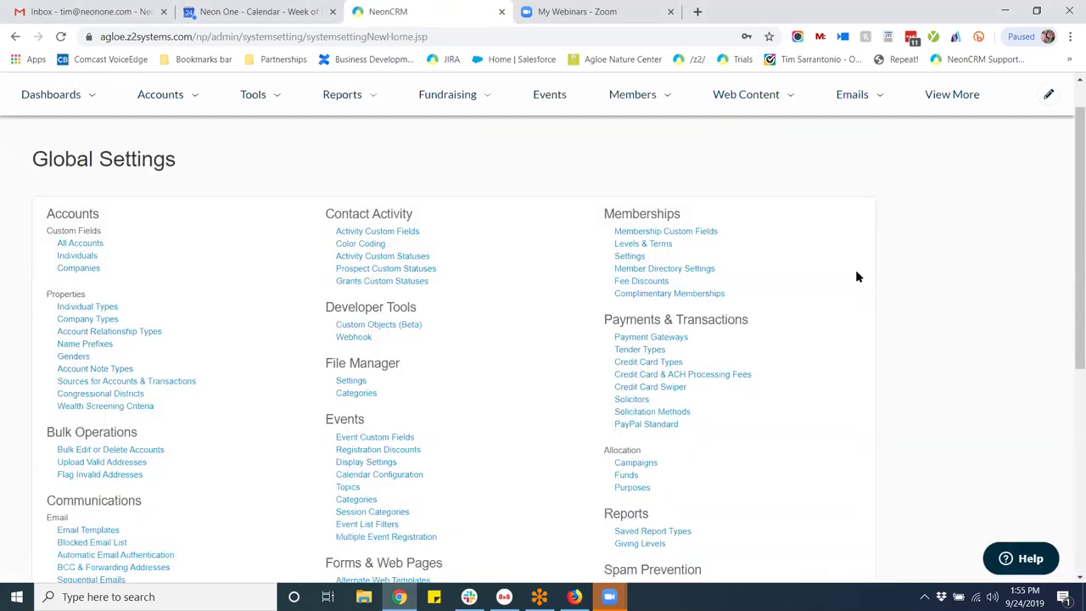
scroll(857, 276, down, 1)
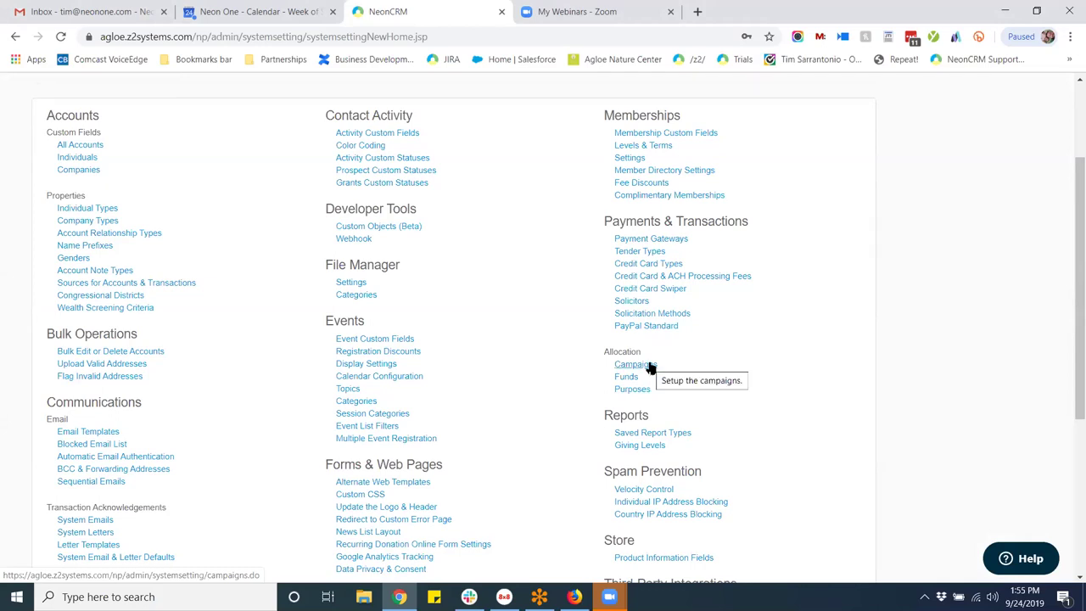
click(649, 366)
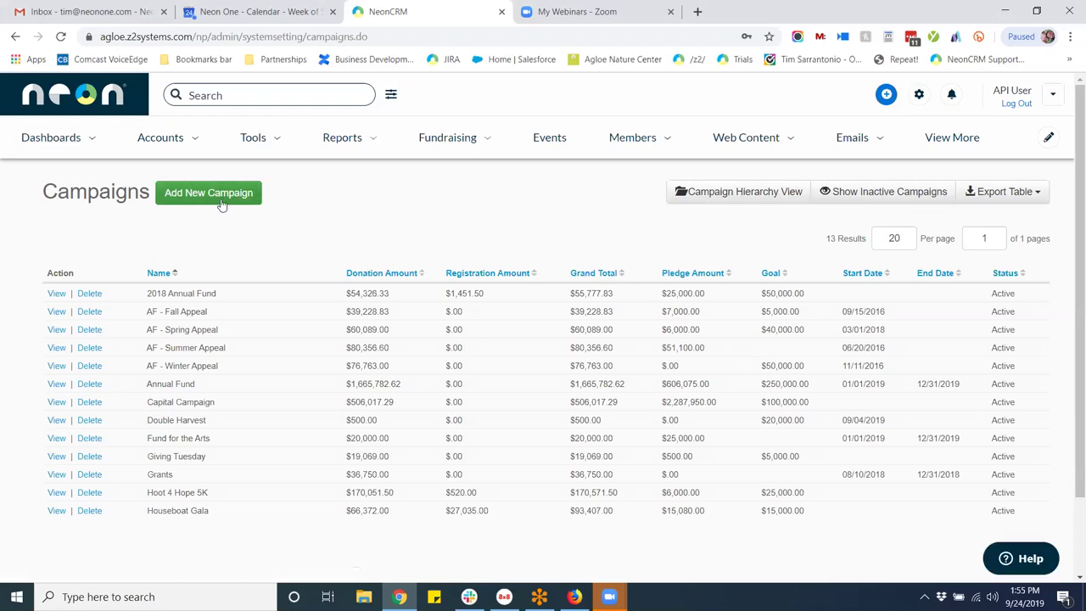
click(736, 196)
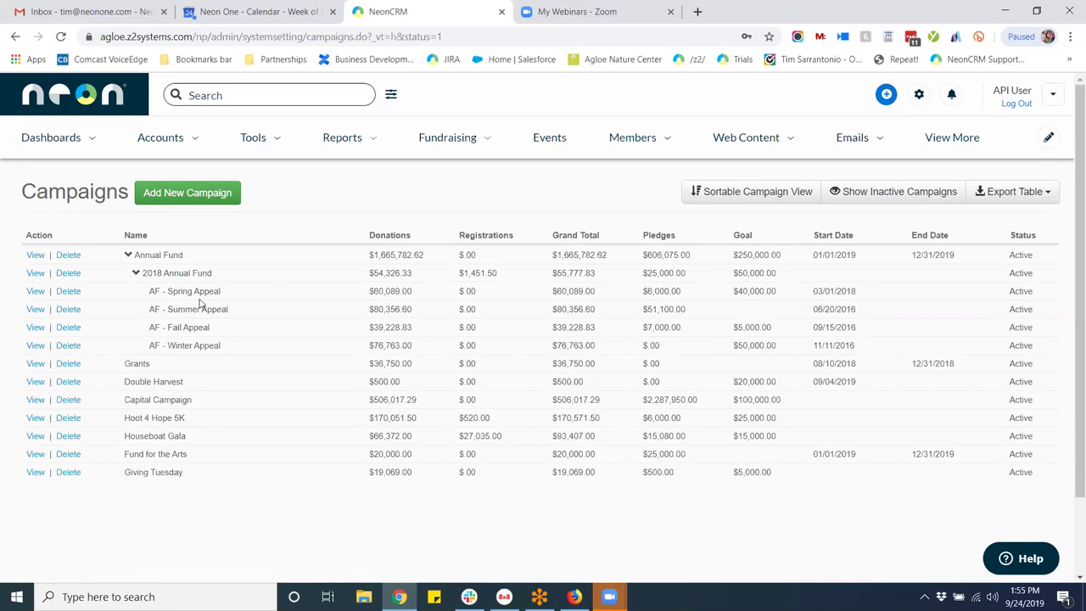
Start a new campaign and examine the available parent campaign, fund and purpose options without choosing any
click(204, 195)
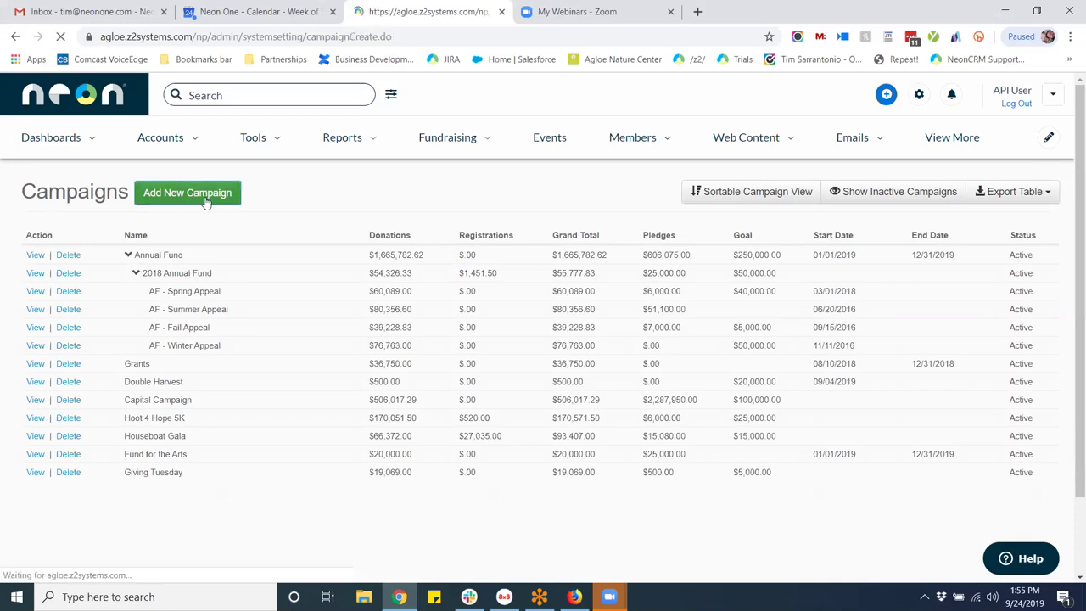
click(832, 239)
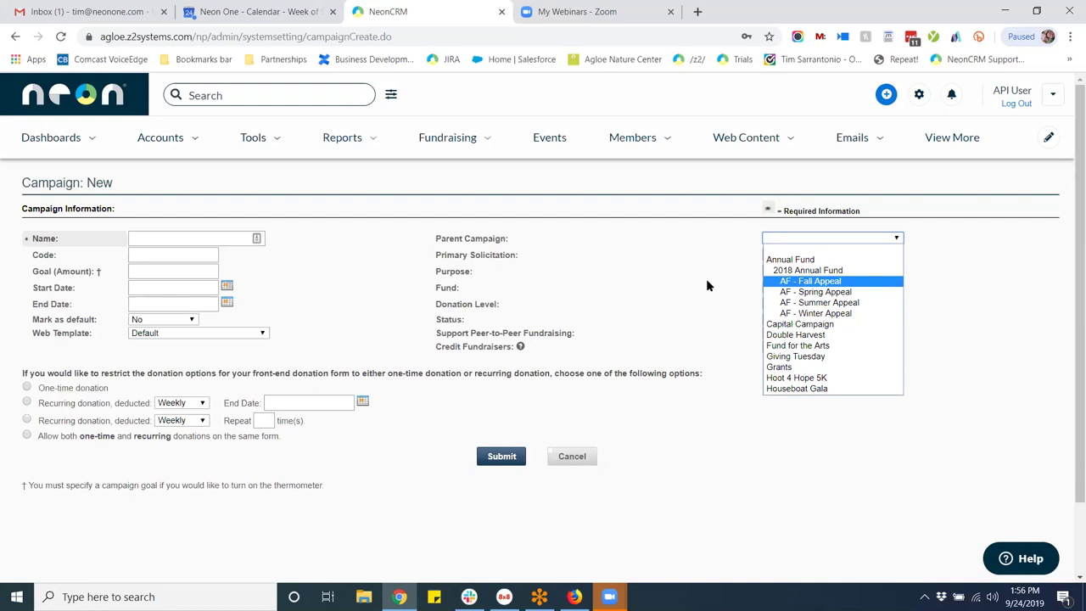
click(364, 139)
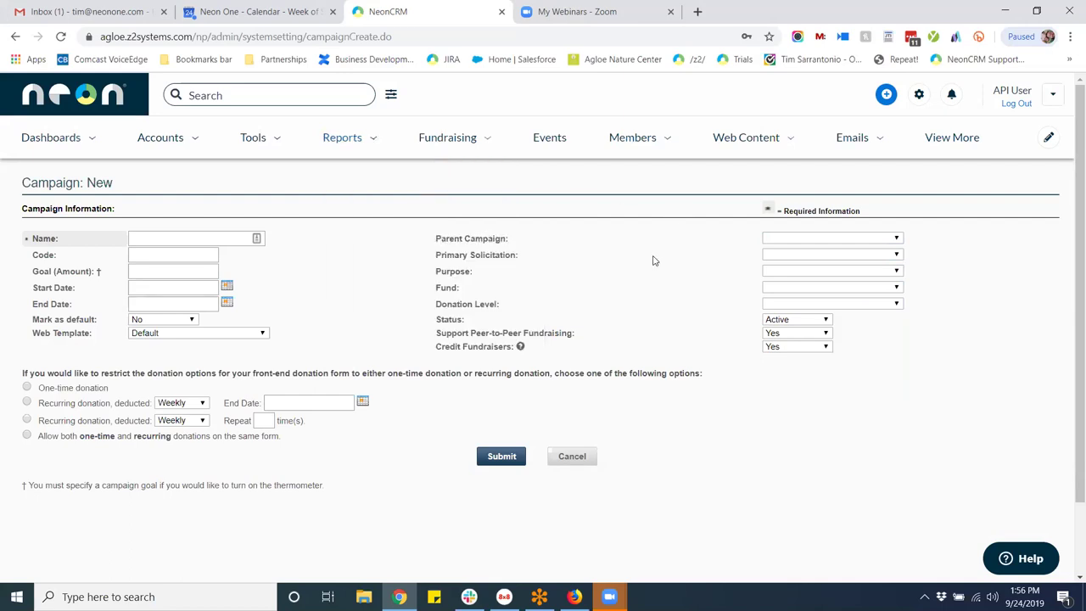
click(869, 287)
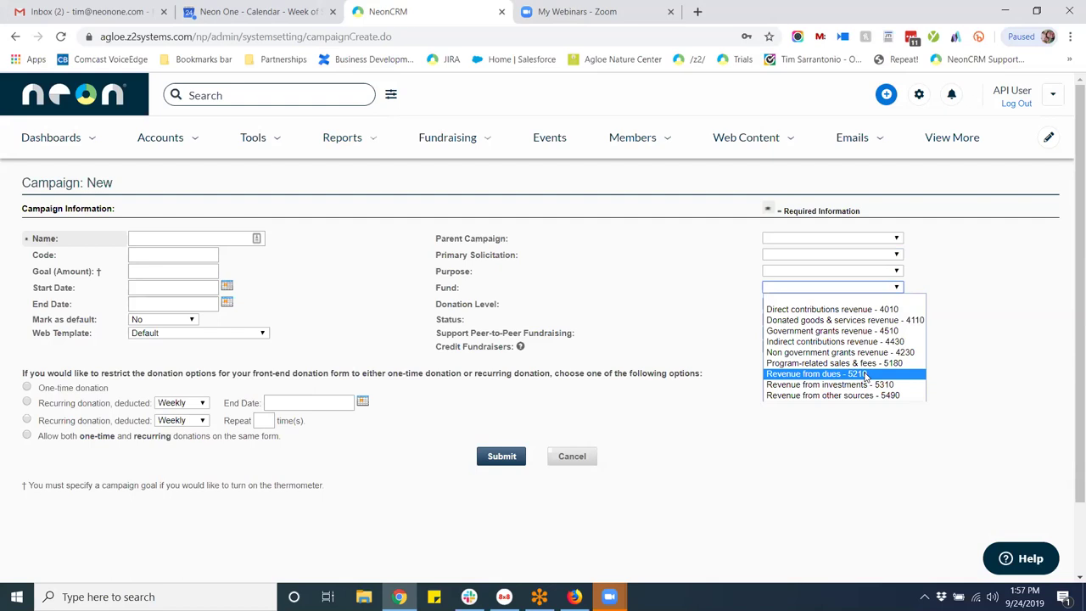
click(879, 270)
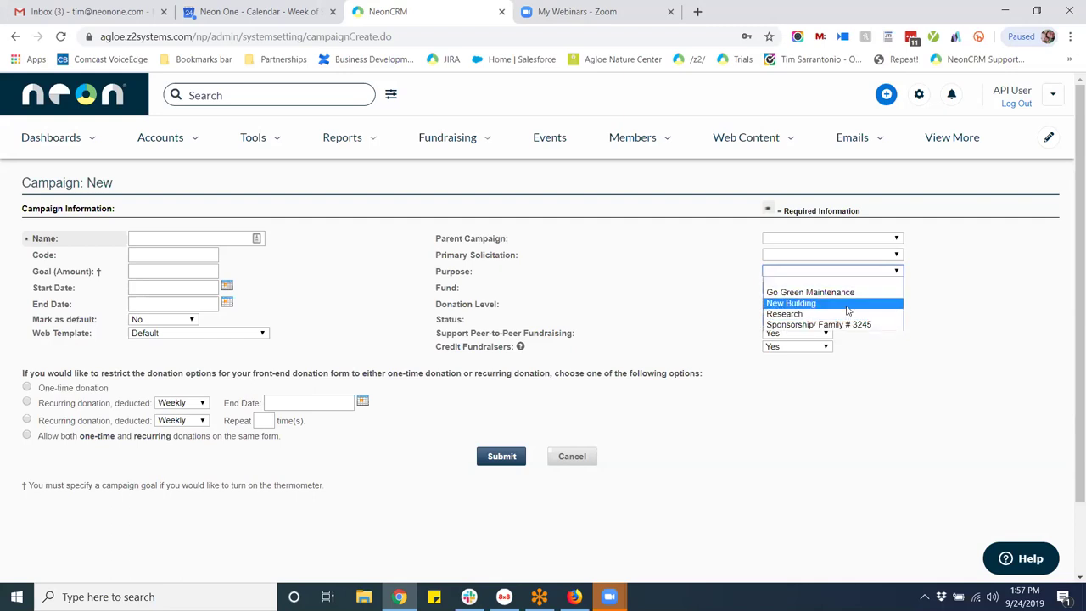
click(619, 284)
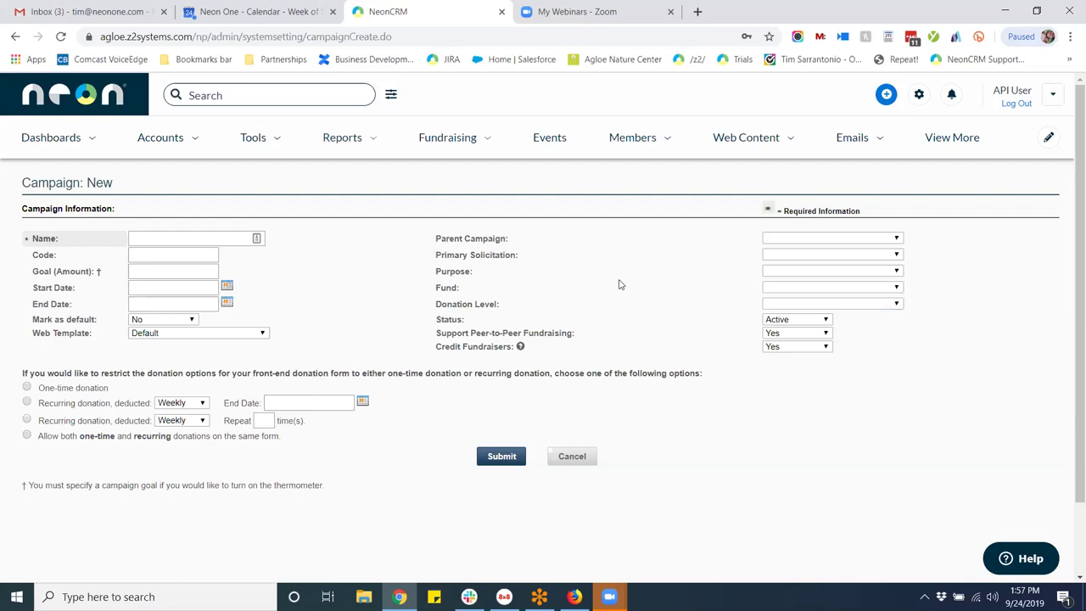
click(800, 288)
click(808, 273)
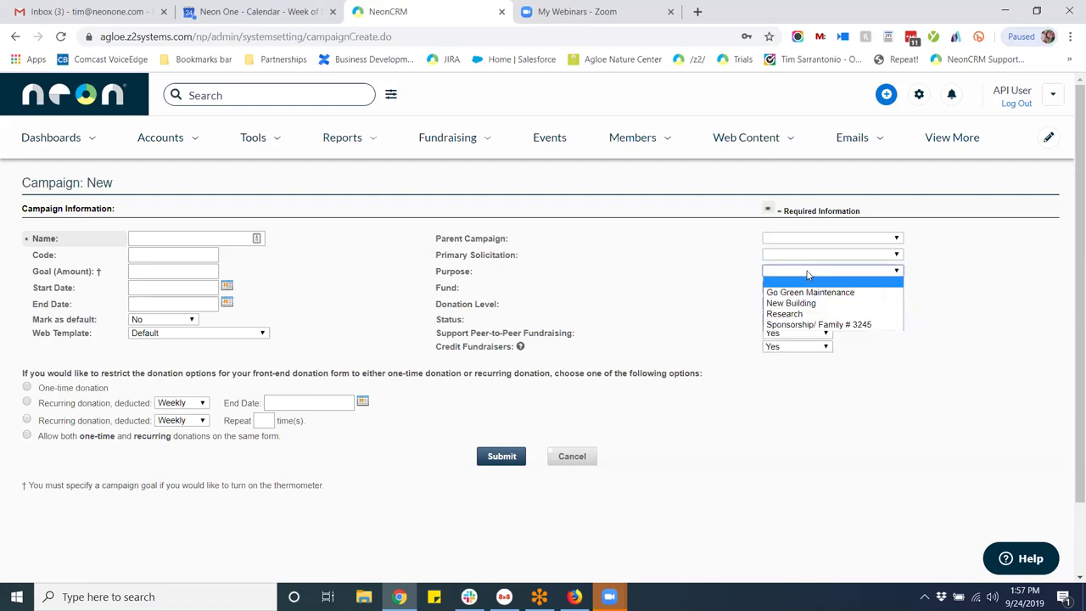
click(712, 277)
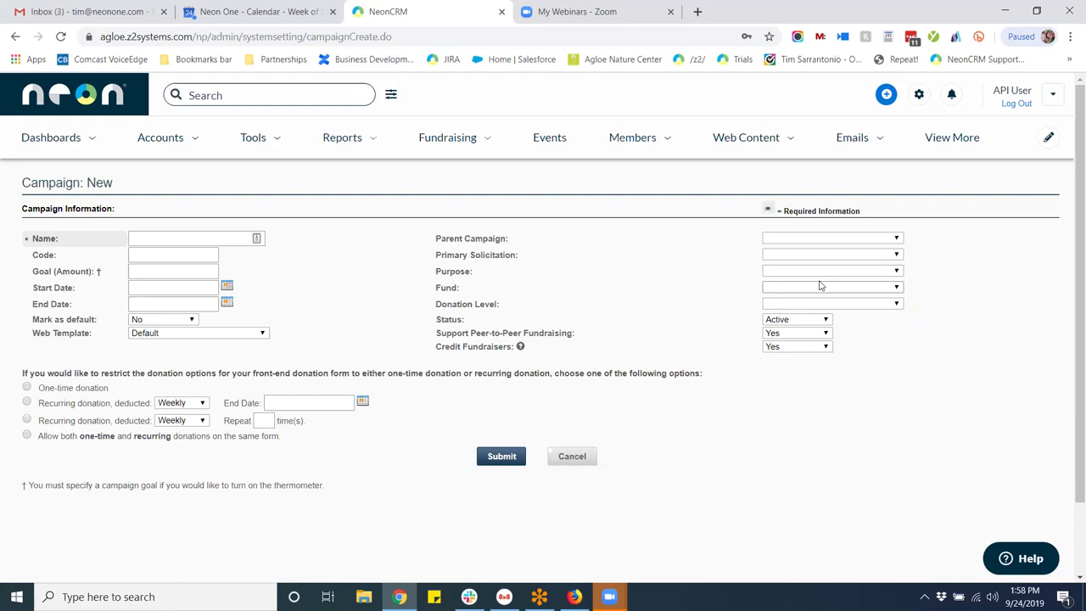
Start a new donation, choose an existing individual as the donor and allocate it to the 2018 Annual Fund campaign
click(886, 93)
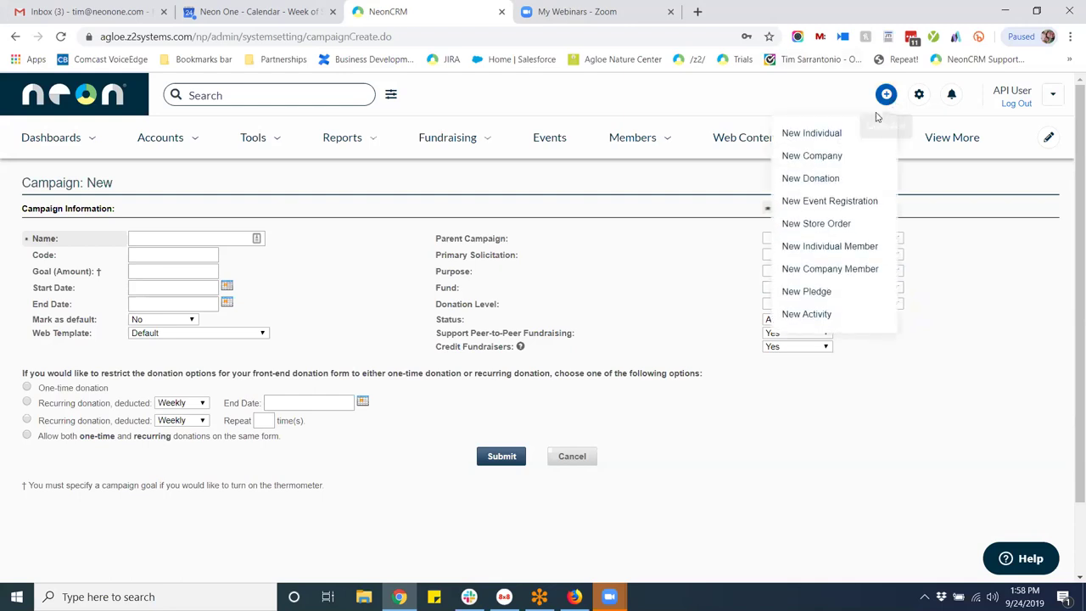
click(832, 183)
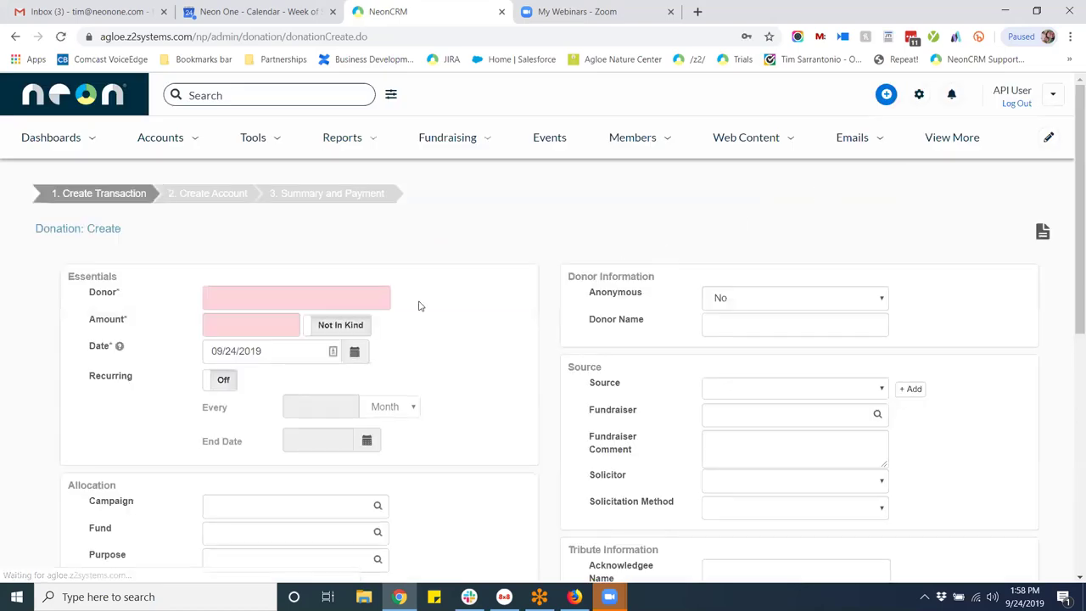
scroll(417, 306, down, 2)
click(312, 151)
text(abra)
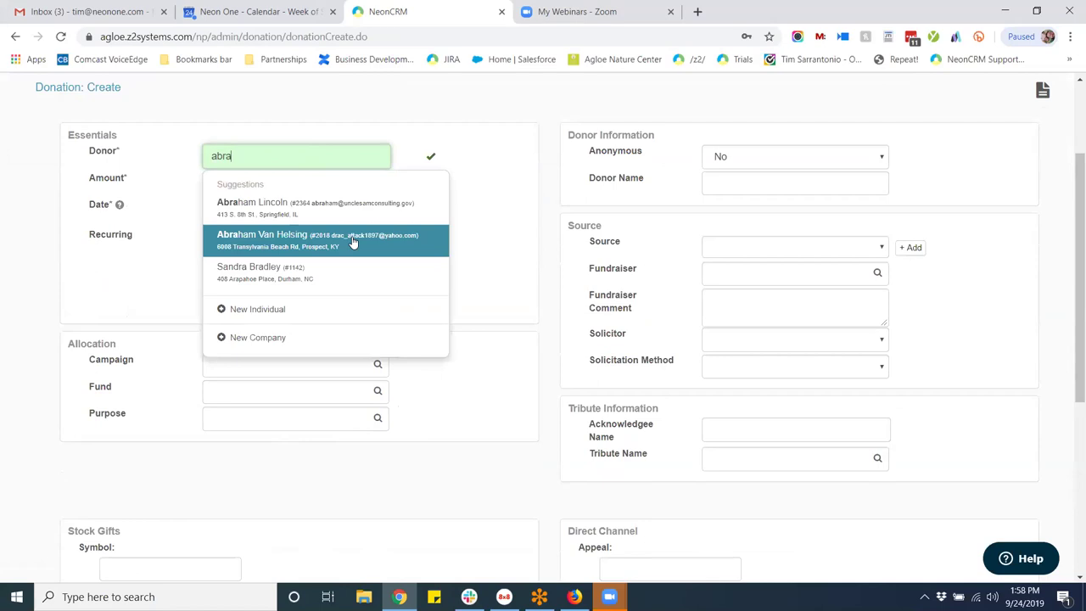
click(353, 242)
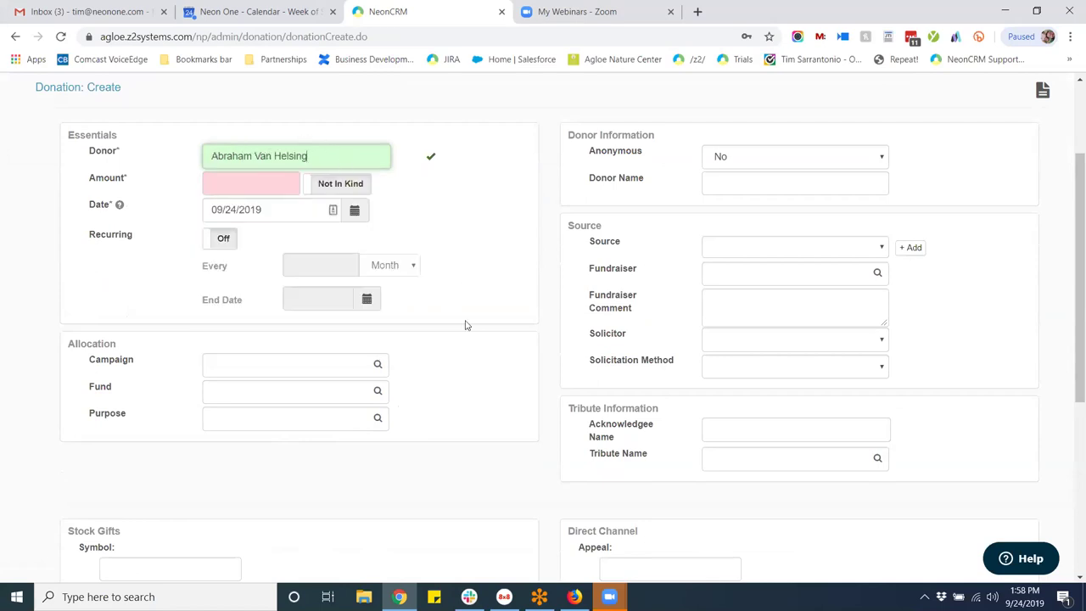
click(315, 364)
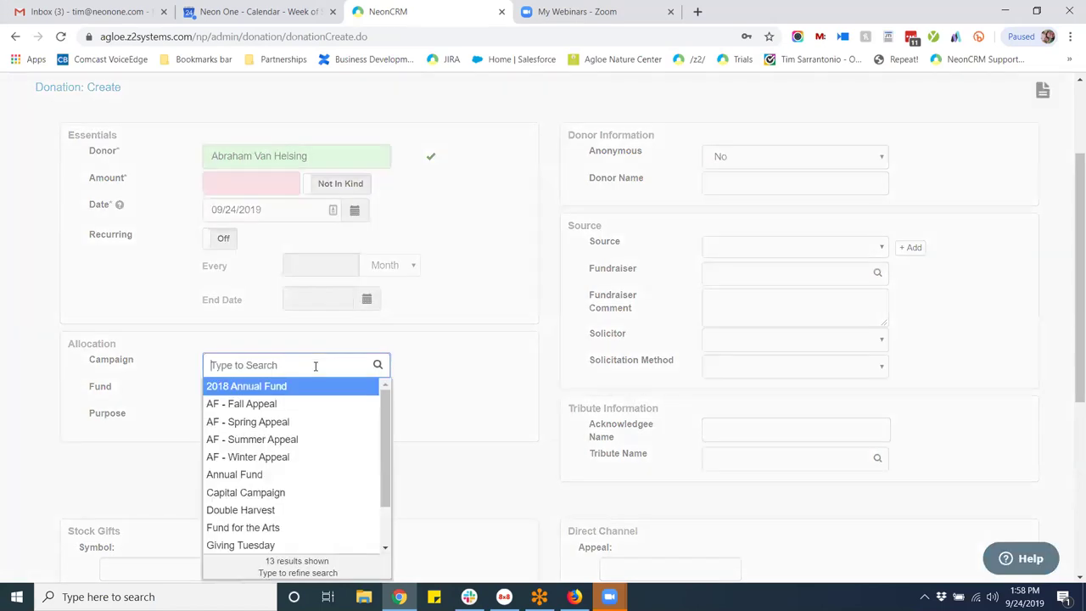
click(297, 386)
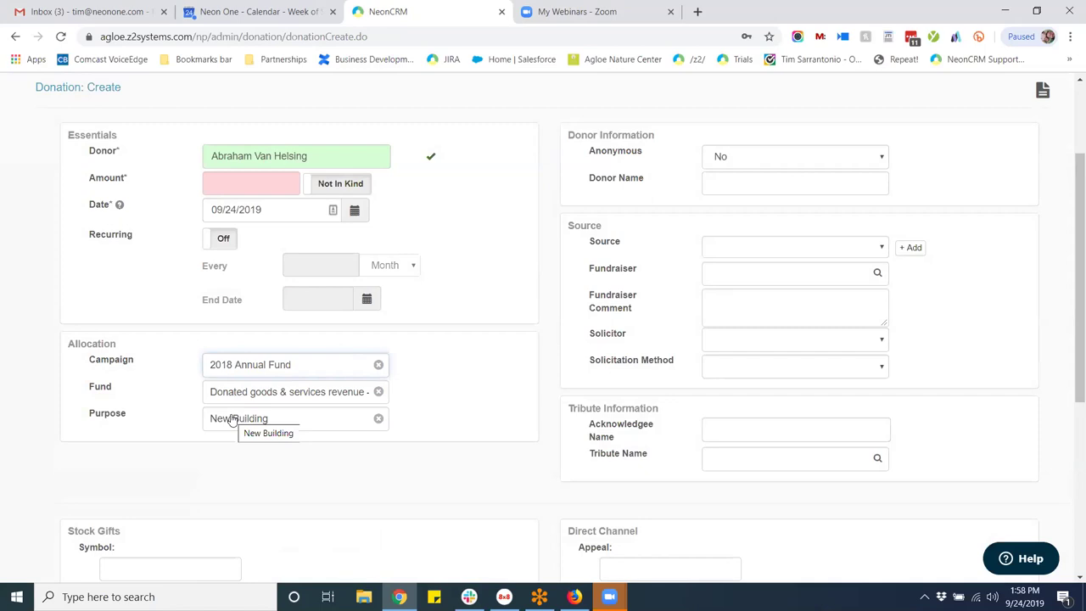
Examine the solicitation method options and the stock gift, direct channel and other remaining fields of the donation form
click(878, 366)
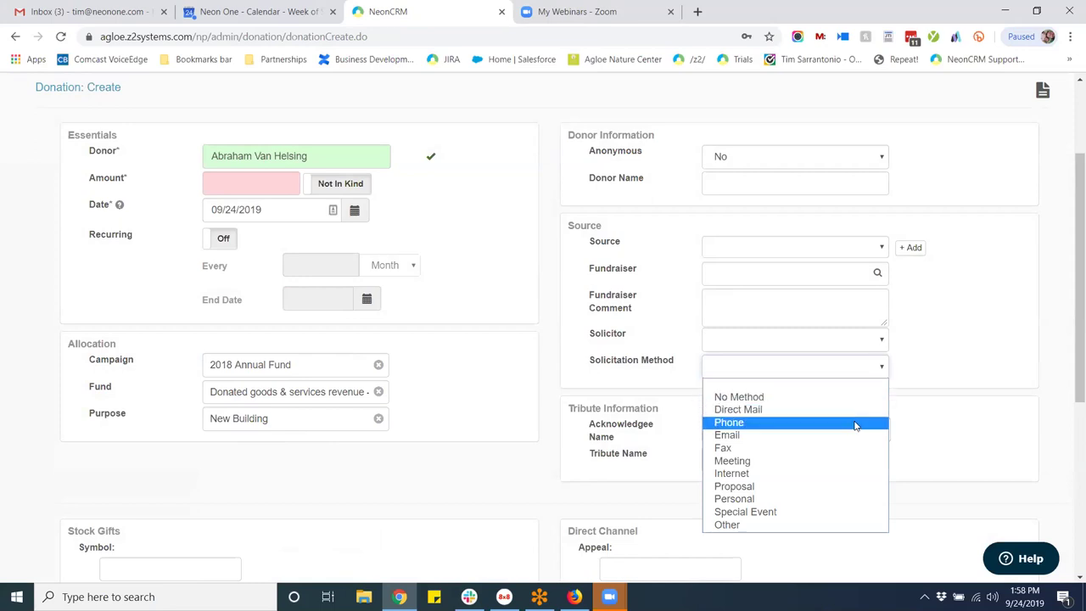
click(970, 369)
scroll(878, 467, down, 1)
scroll(876, 463, down, 2)
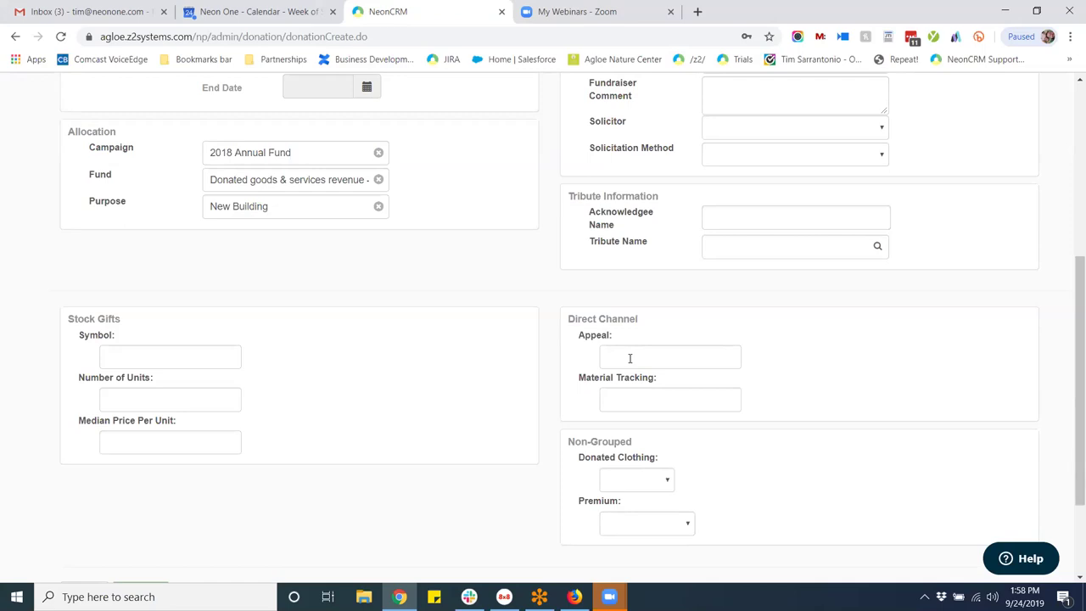
scroll(631, 354, up, 3)
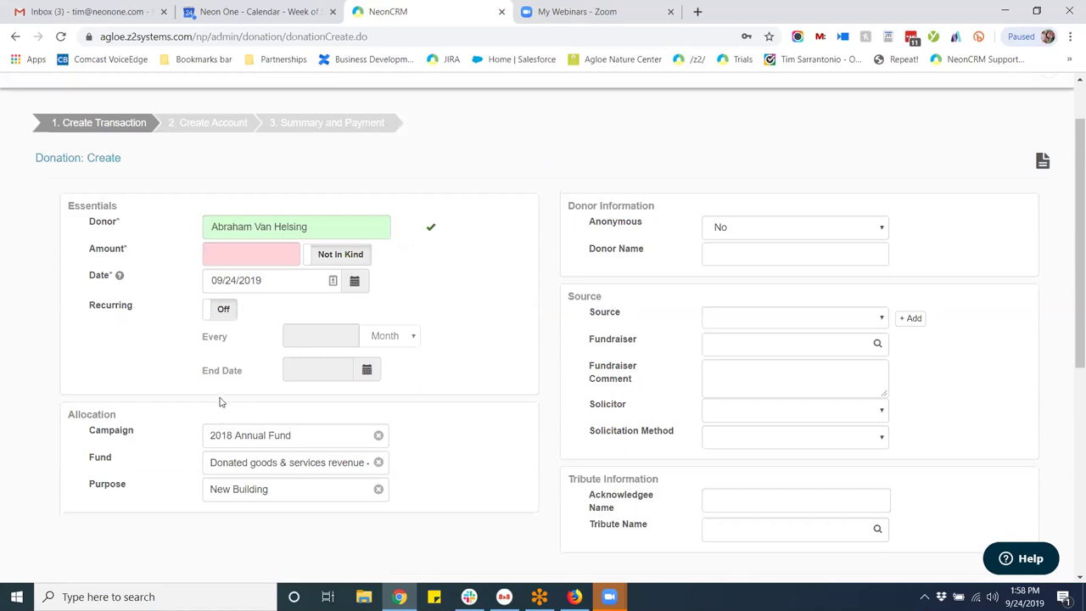
scroll(221, 401, up, 1)
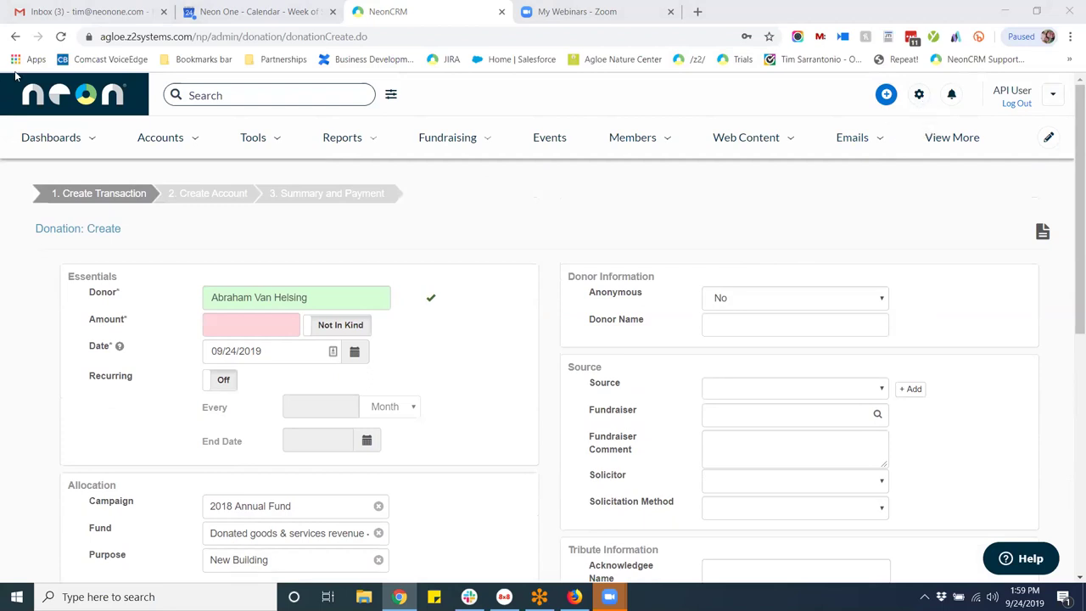
Leave the donation form and open the Certified Integrations page from the global settings
click(923, 143)
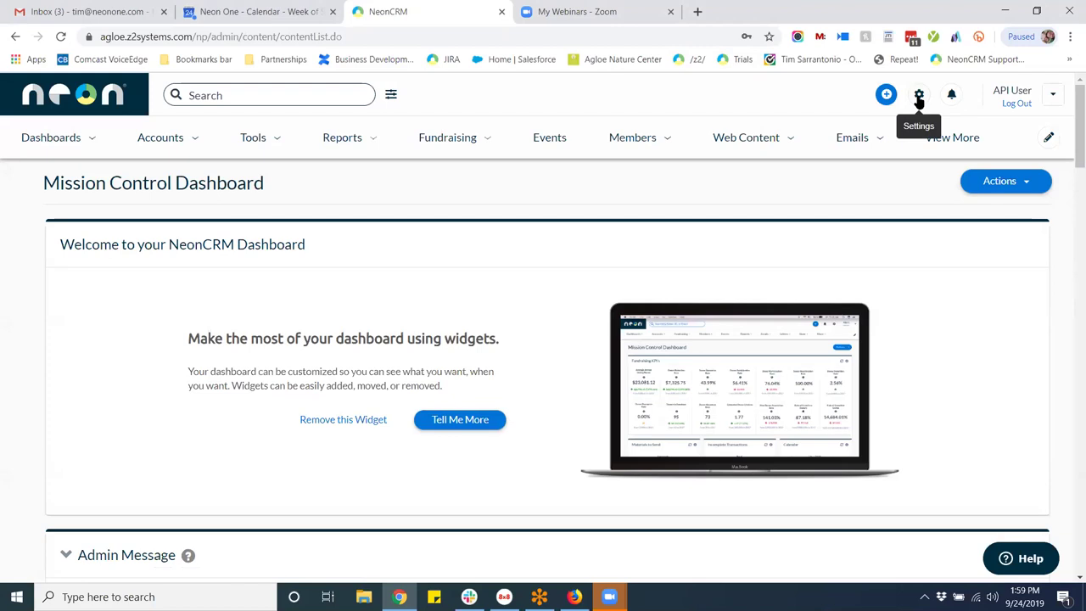
click(918, 99)
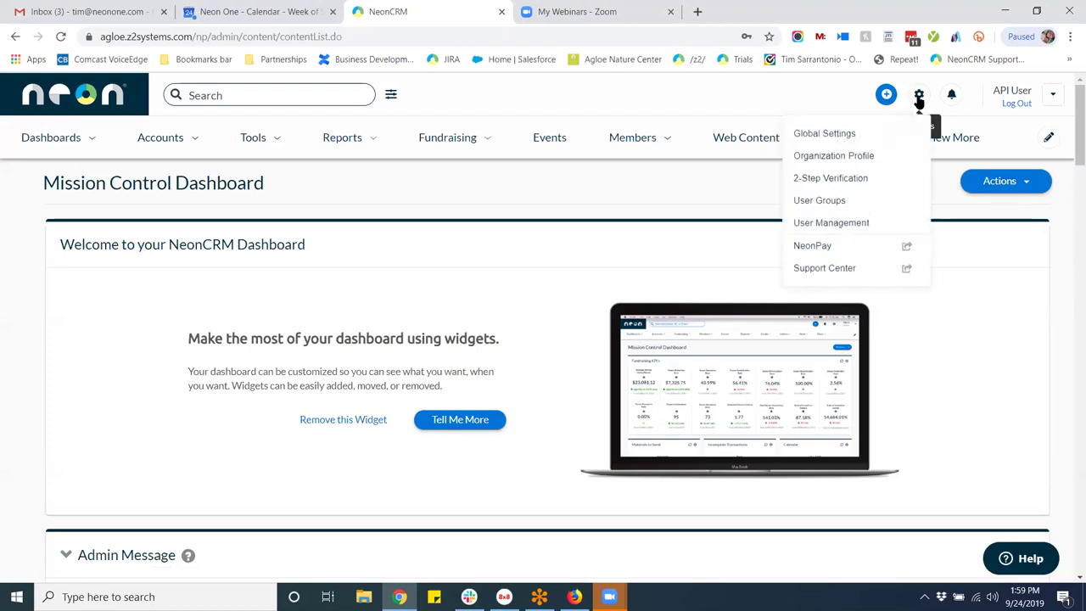
click(836, 136)
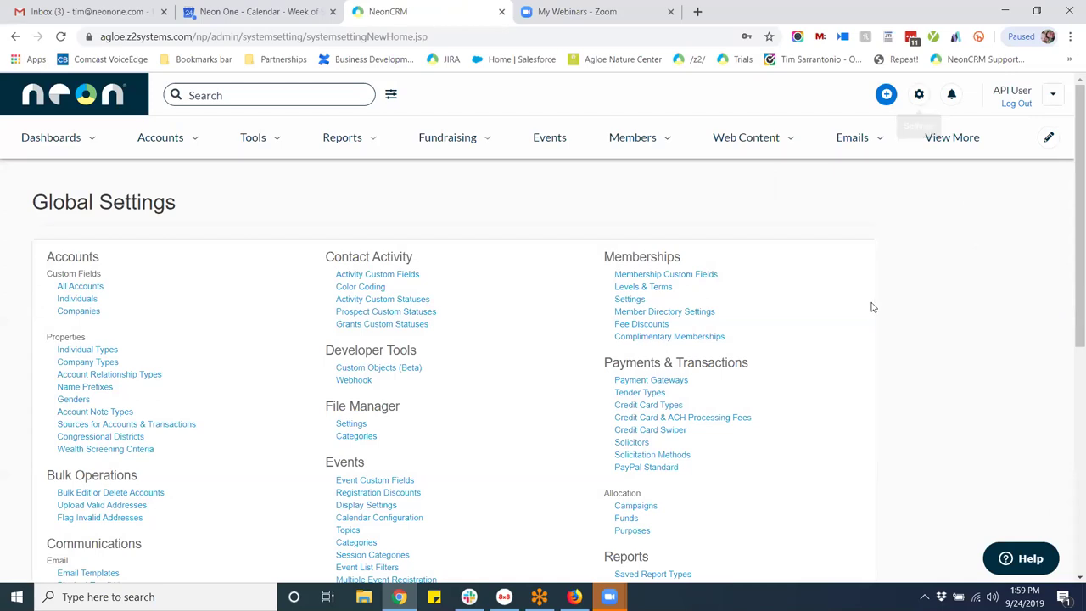
scroll(872, 307, down, 5)
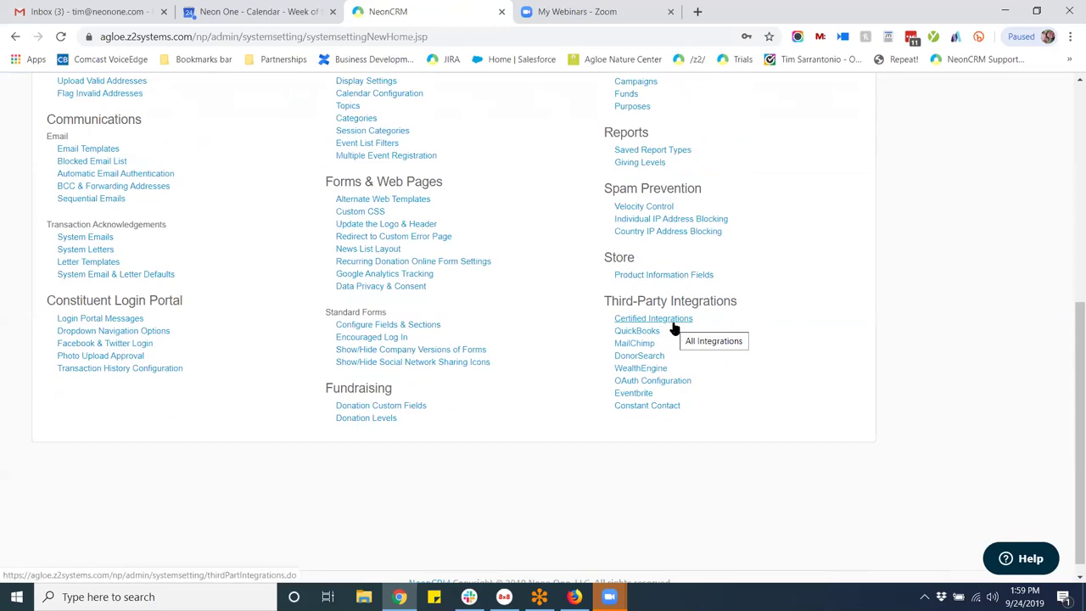
click(673, 324)
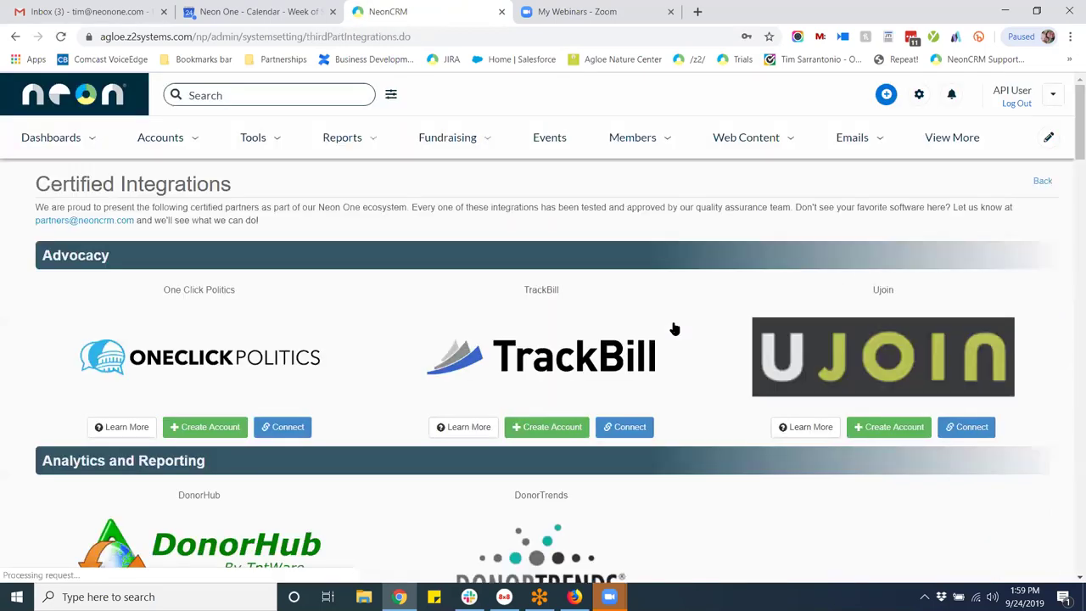
Find TrueGivers under Database Optimization, view its account creation page and return to the integrations list
scroll(1069, 140, down, 1)
drag(1069, 140, 1045, 279)
scroll(1045, 278, down, 3)
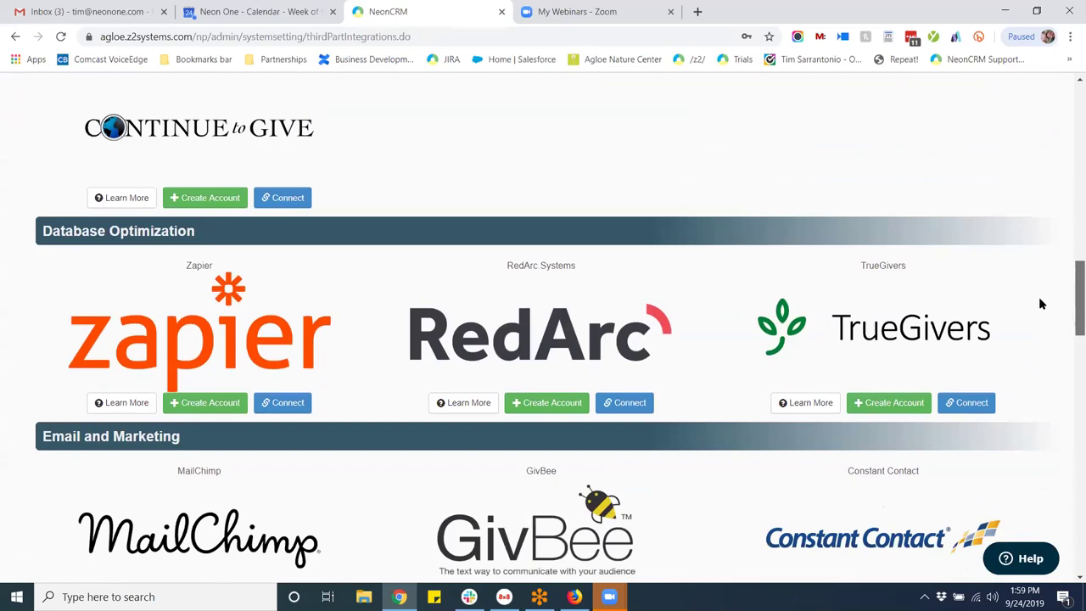
scroll(1042, 304, down, 1)
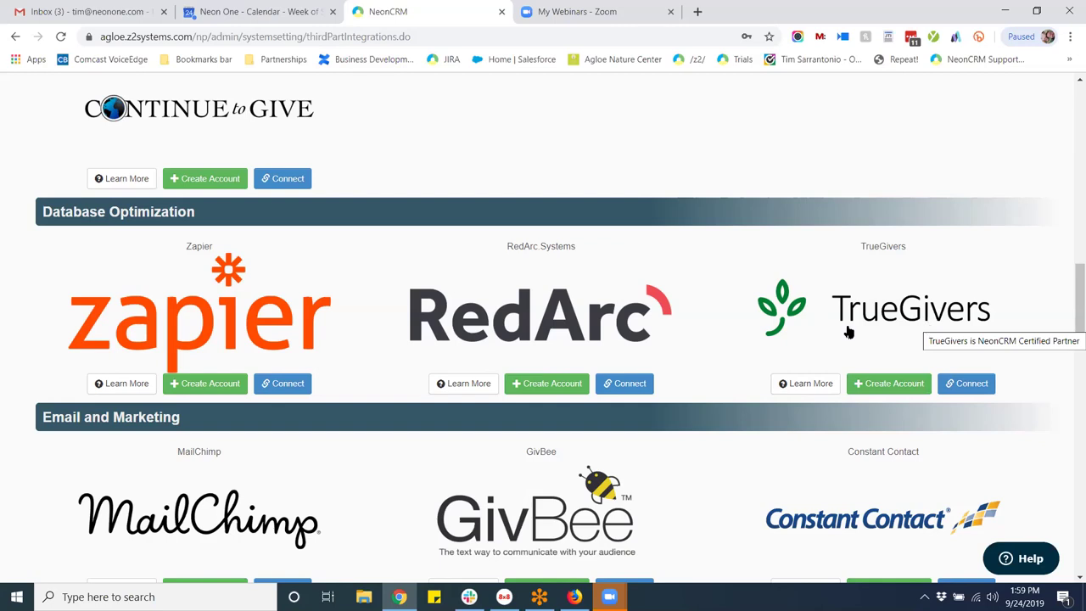
click(888, 392)
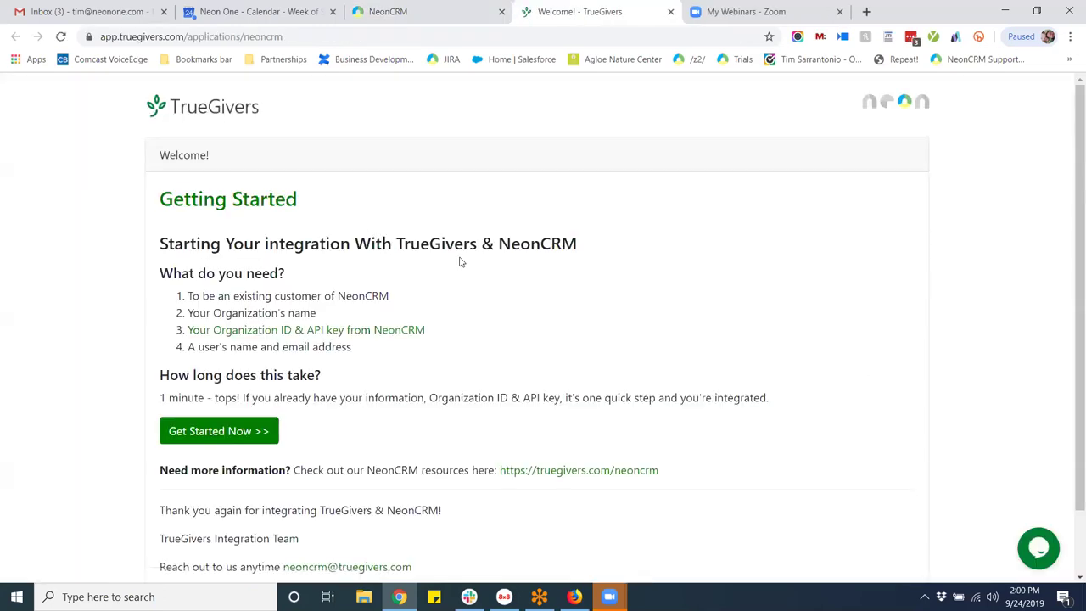
click(442, 12)
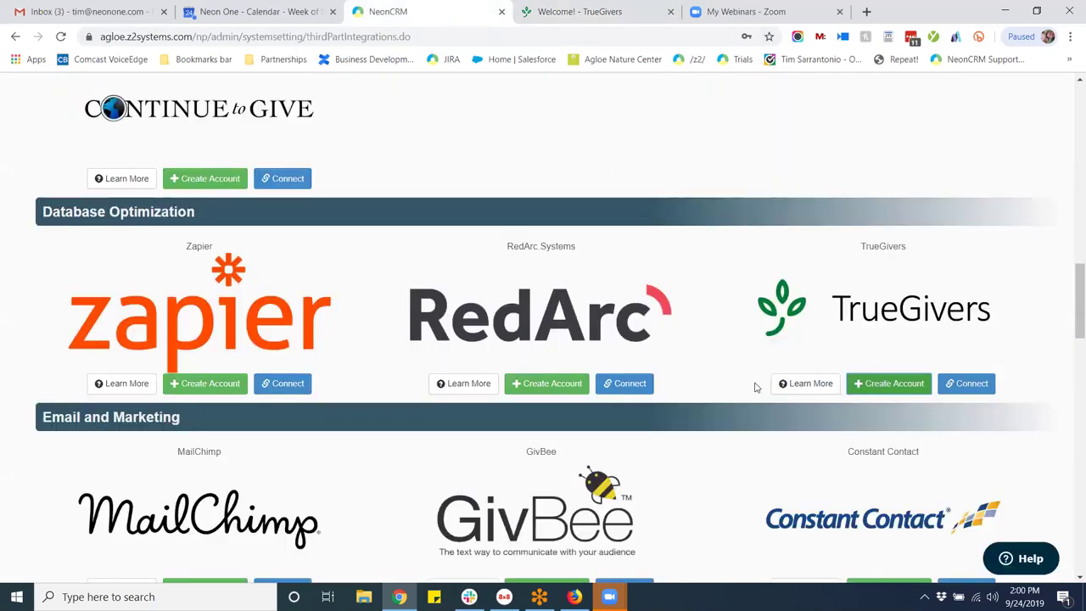
scroll(773, 379, up, 15)
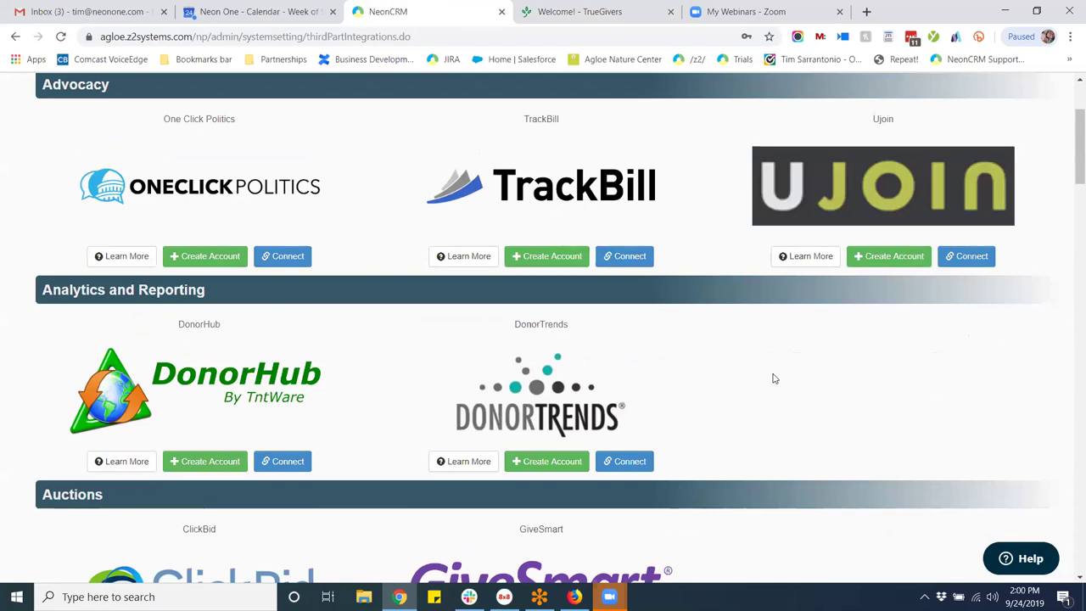
scroll(1070, 397, down, 13)
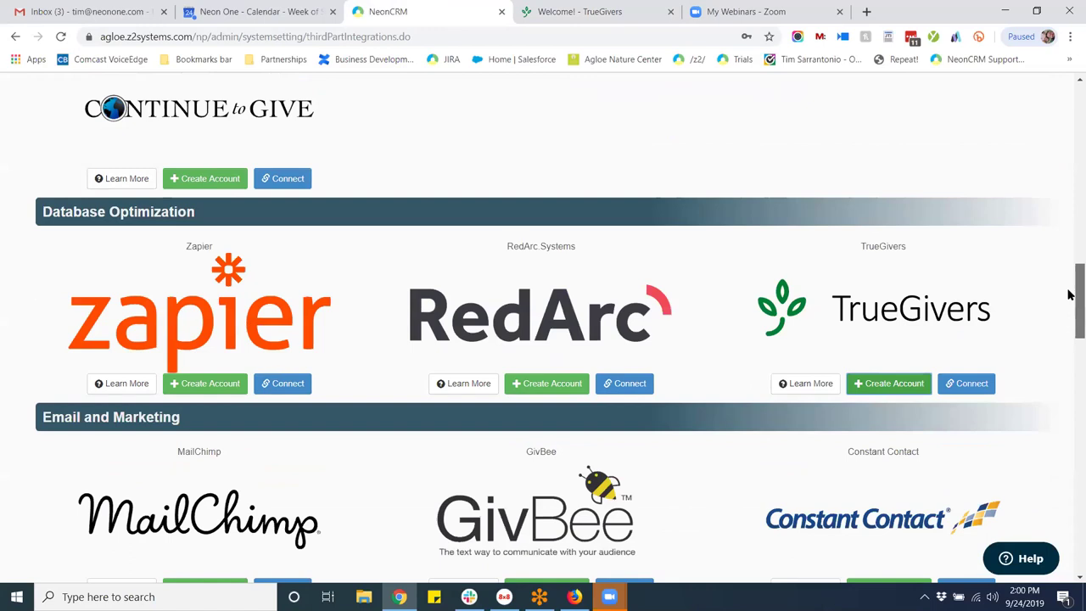
mouse_move(1071, 294)
mouse_down()
mouse_move(1075, 225)
mouse_move(1069, 280)
mouse_up()
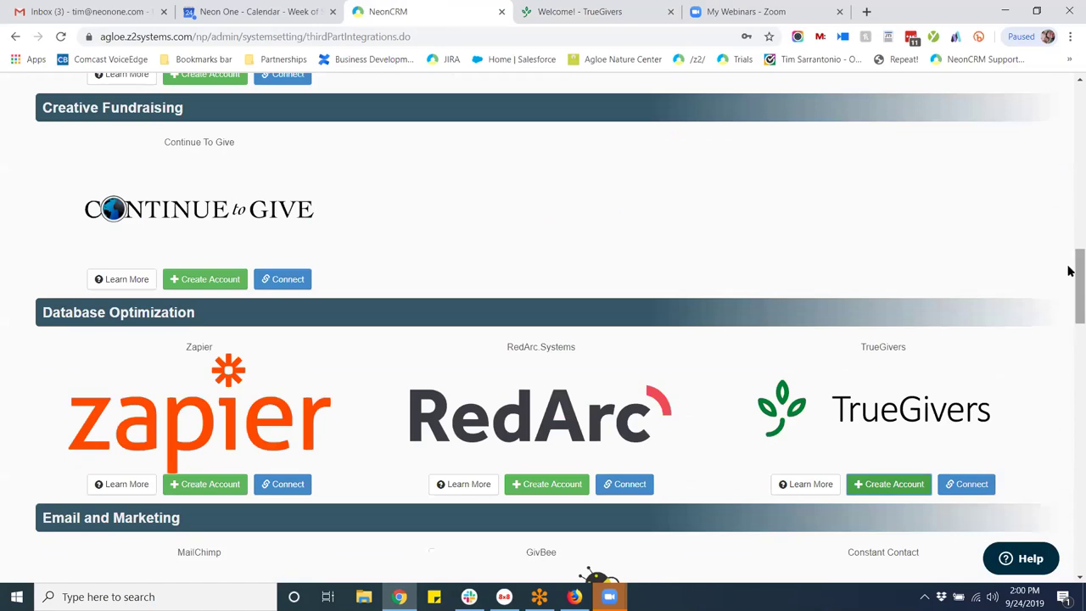
Close the TrueGivers page and open the Recurring Donation Schedules list from the fundraising section
drag(1070, 272, 1073, 102)
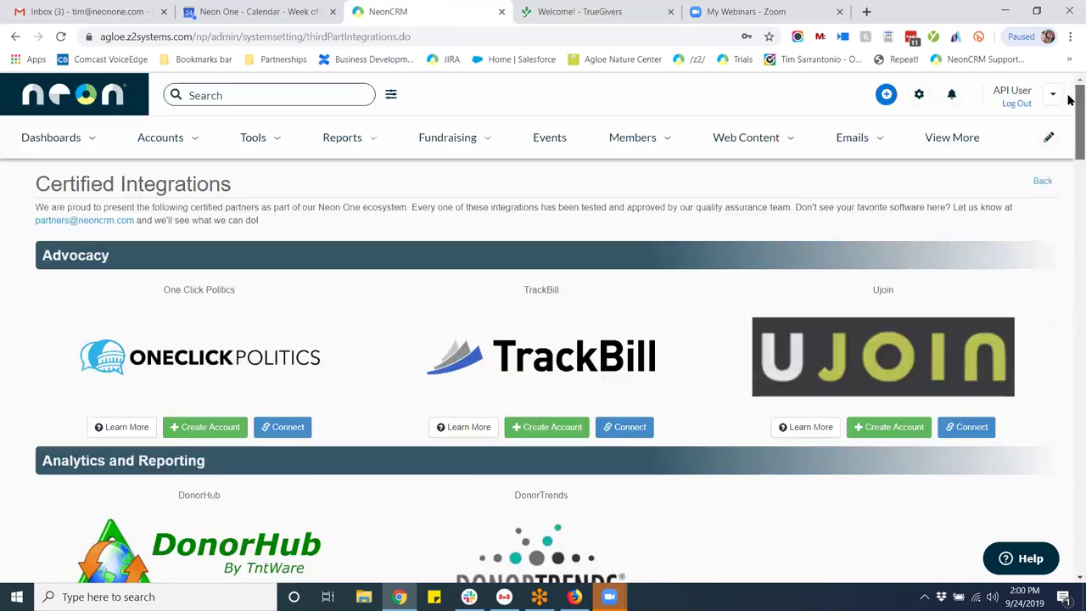
click(670, 12)
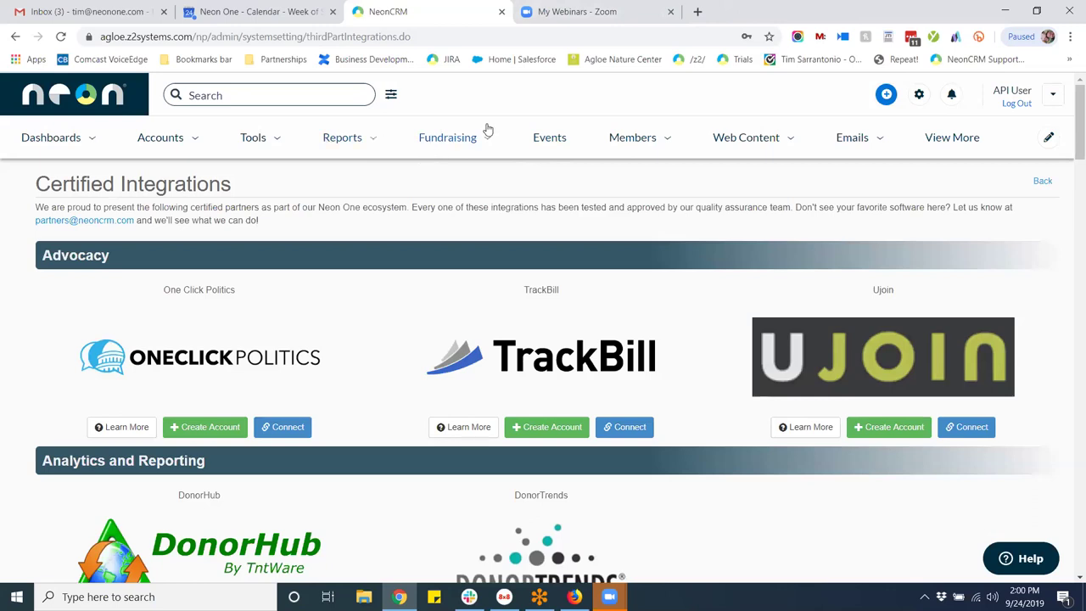
click(451, 147)
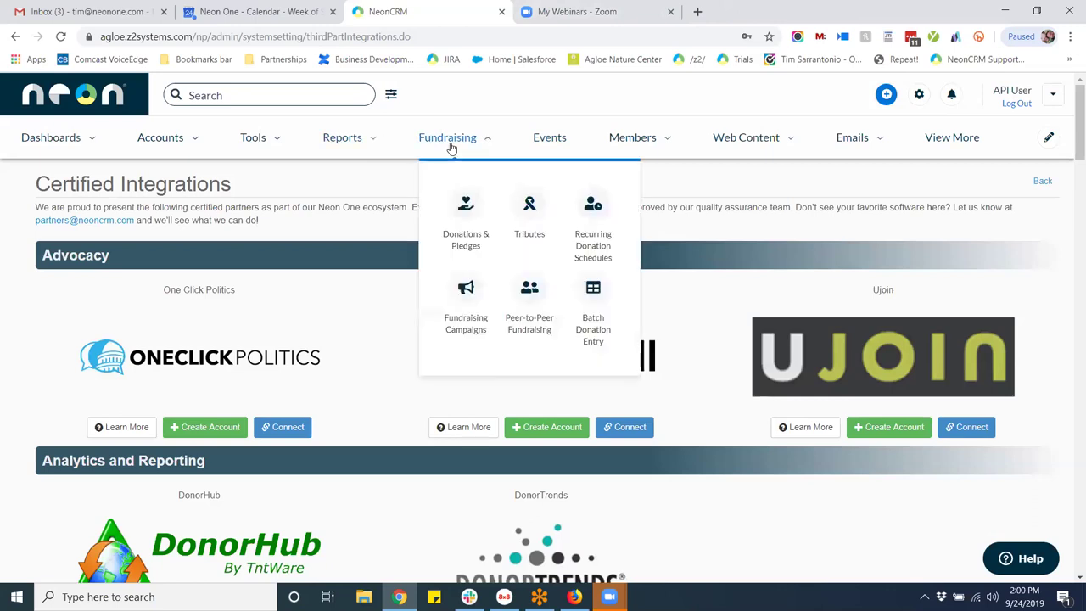
click(594, 208)
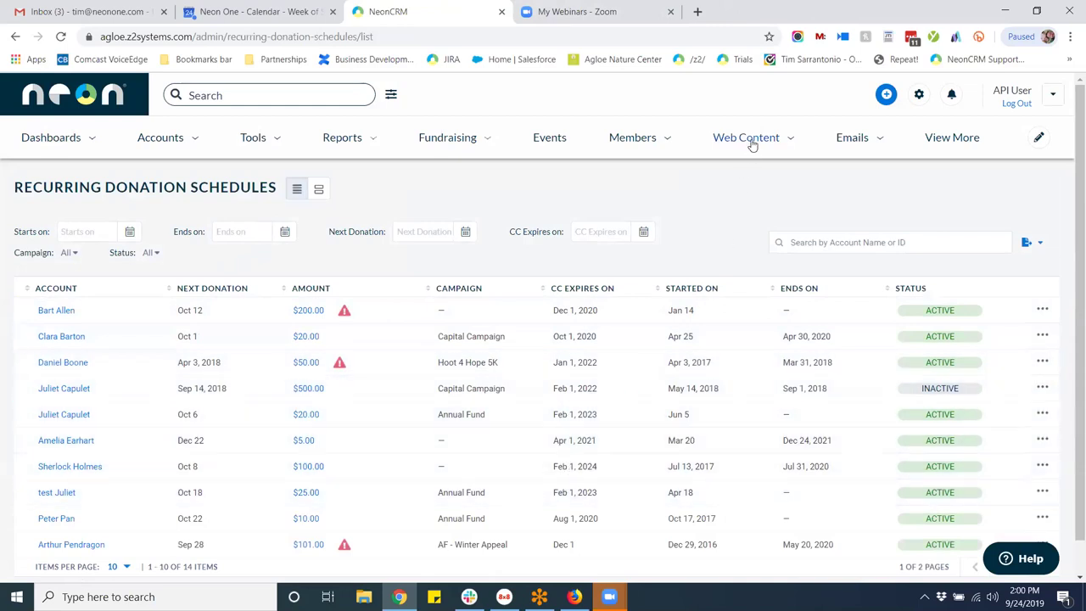
Open the login management site, sign in to view the My Applications page and return to NeonCRM
click(919, 94)
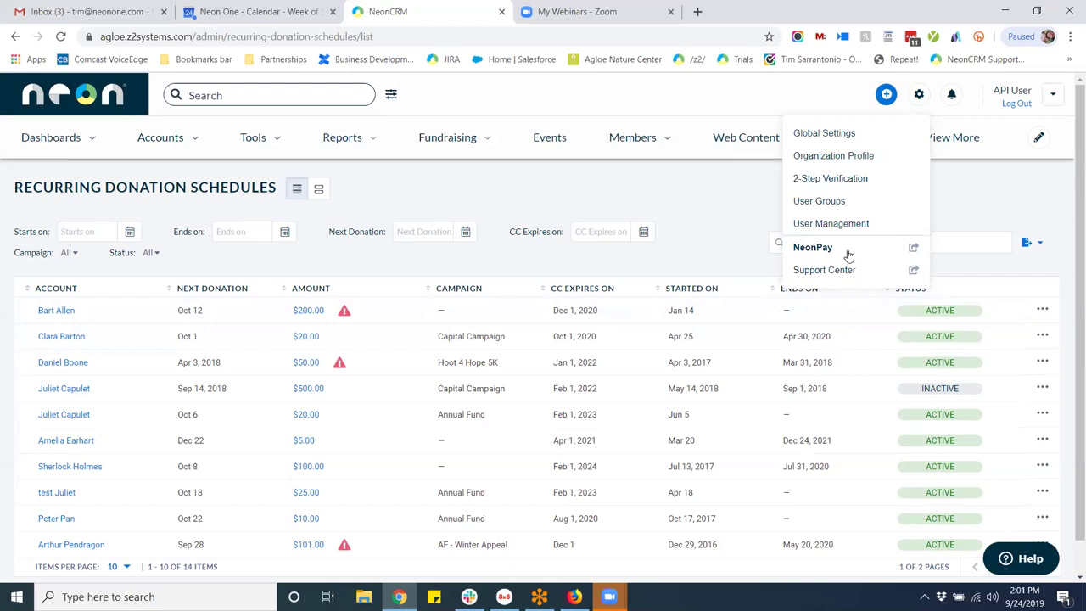
click(1052, 94)
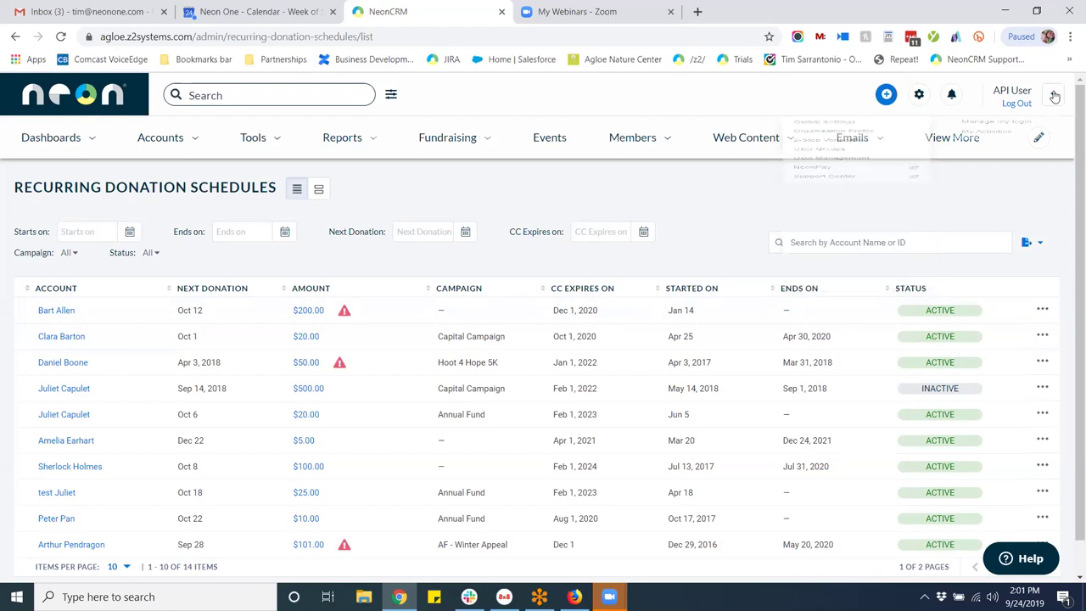
click(979, 136)
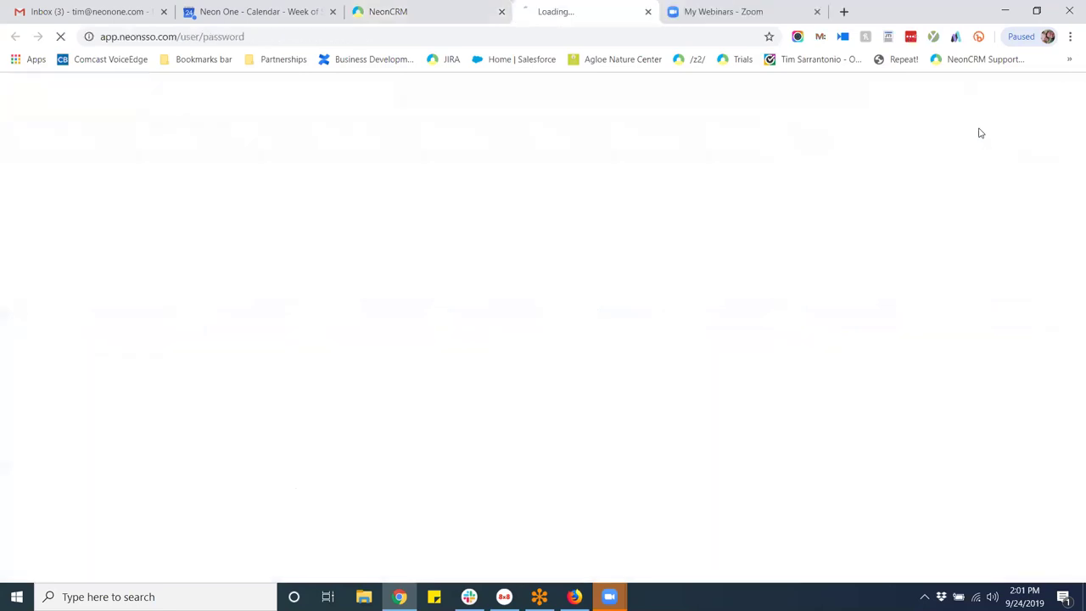
click(367, 466)
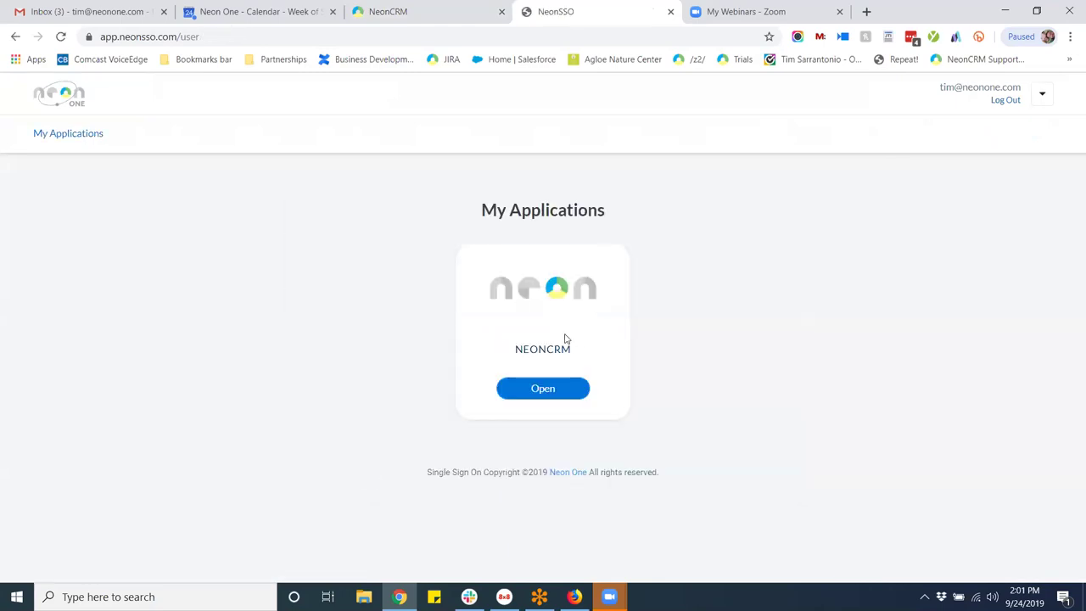
click(438, 11)
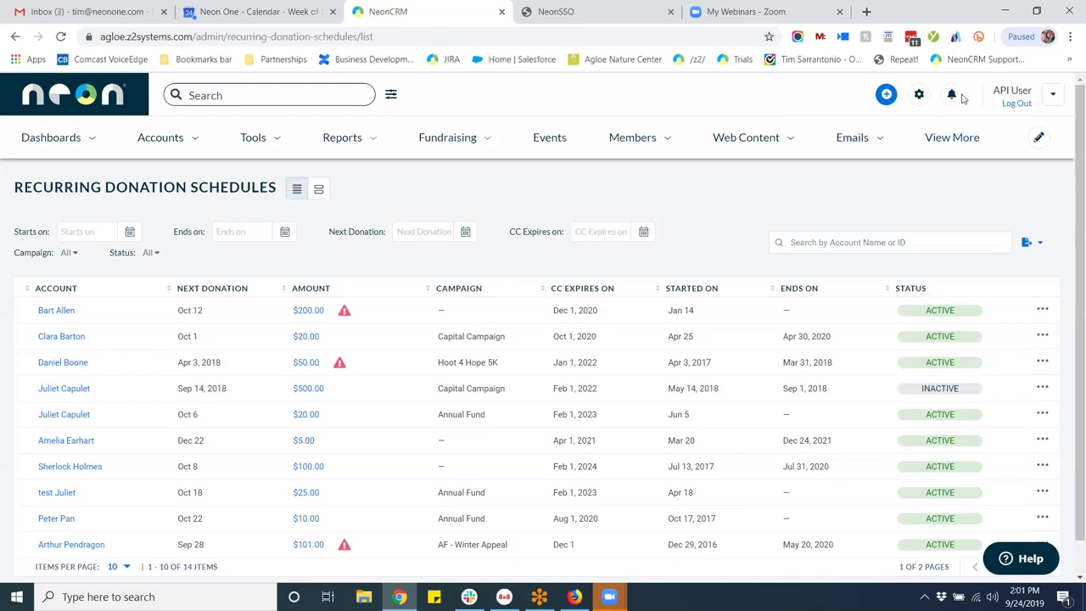
Open the Mission Control Dashboard and find the Scheduled Duplicate Scans widget
click(918, 95)
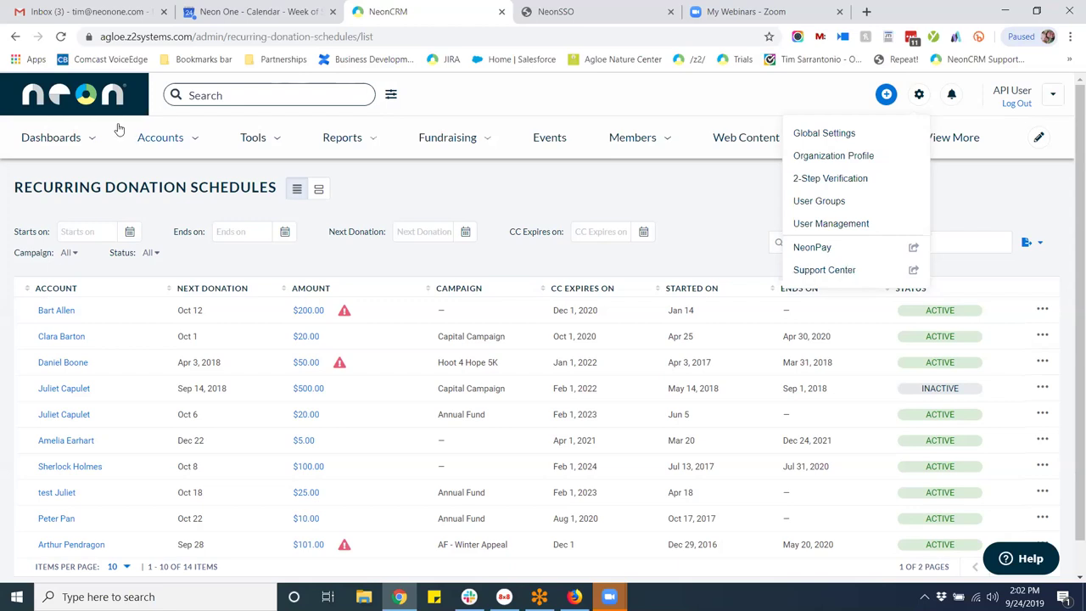
click(547, 140)
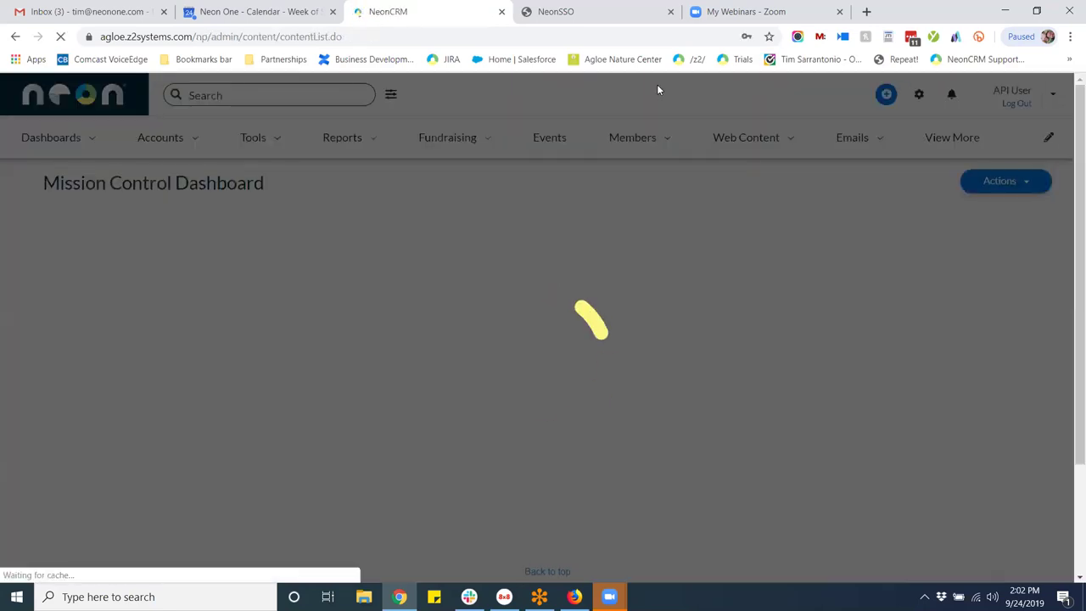
scroll(719, 243, down, 8)
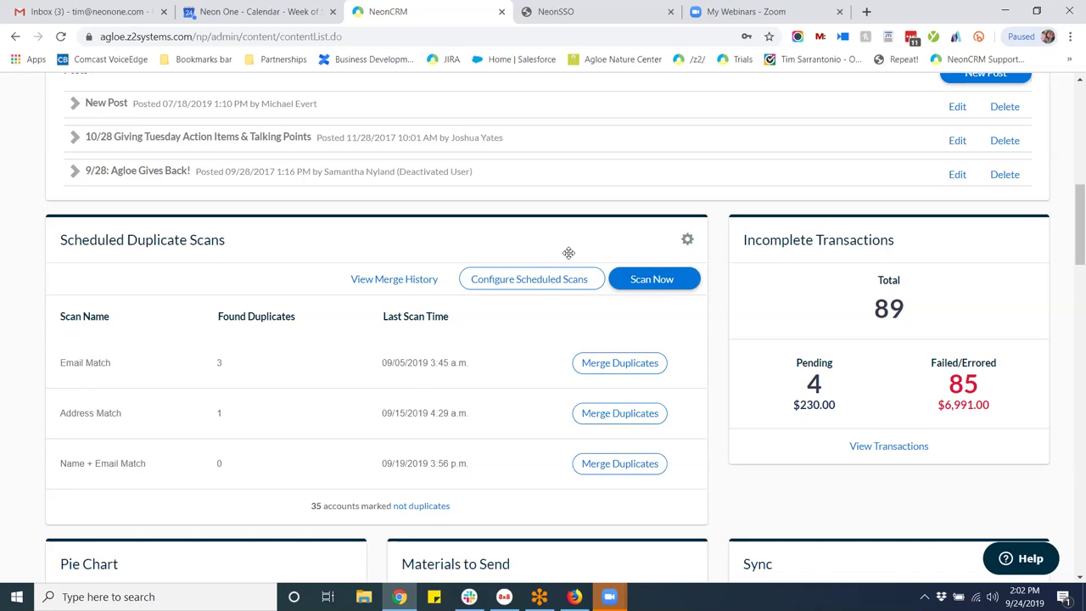
scroll(912, 230, up, 8)
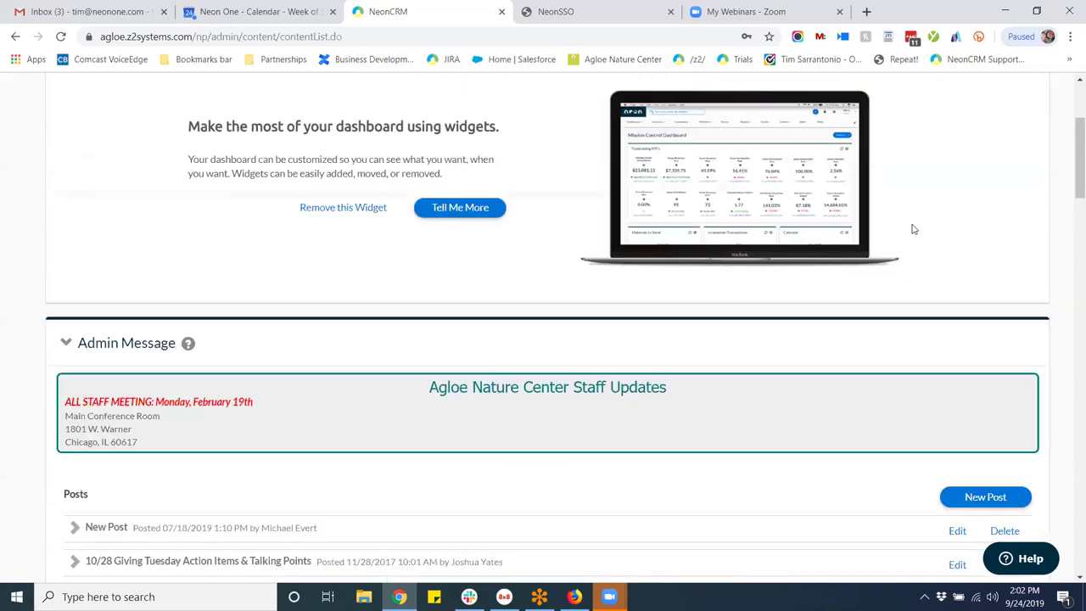
click(1022, 182)
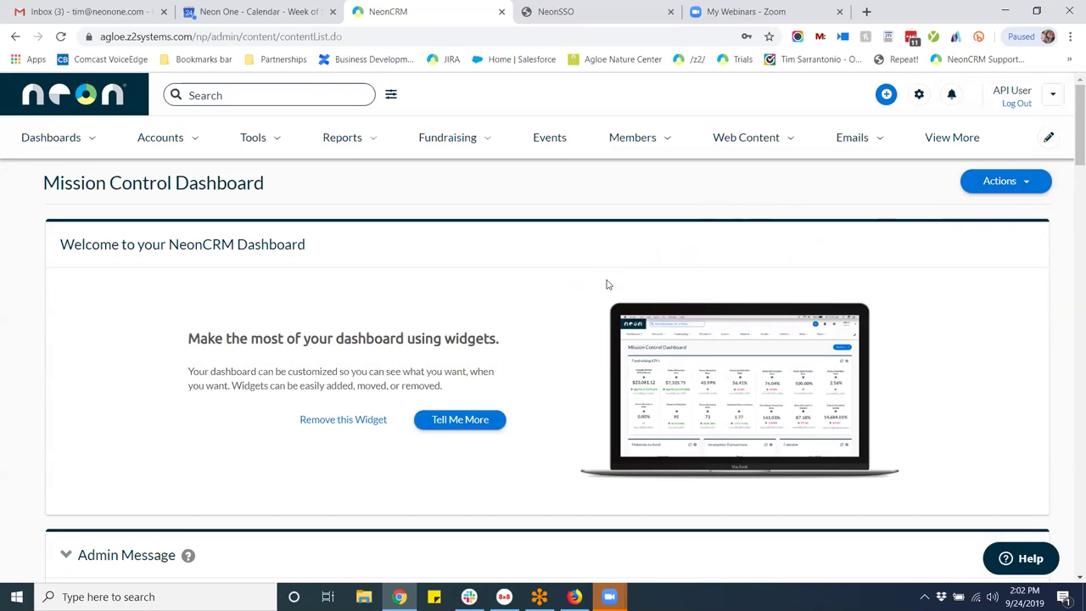
scroll(606, 286, down, 4)
scroll(606, 286, down, 4)
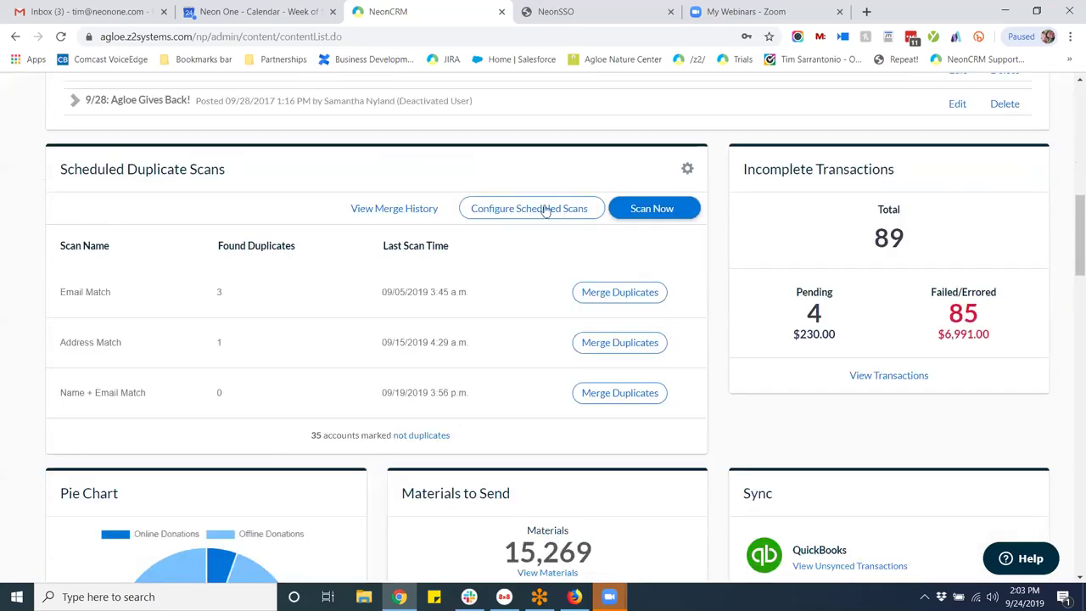
Examine the frequency, day and match type options of the first scheduled duplicate scan and close the settings without saving
click(545, 209)
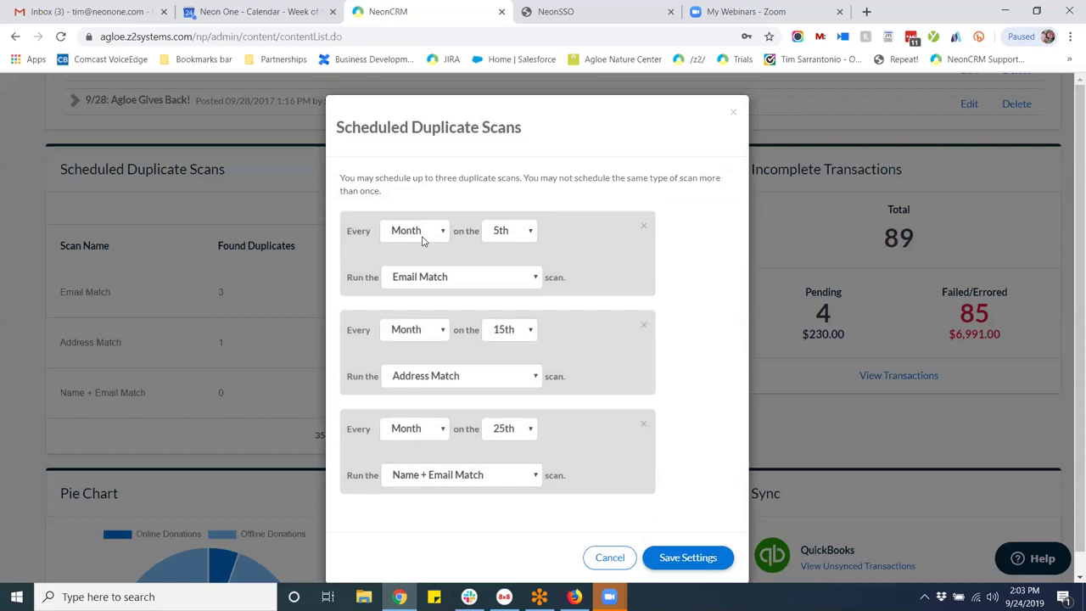
click(421, 235)
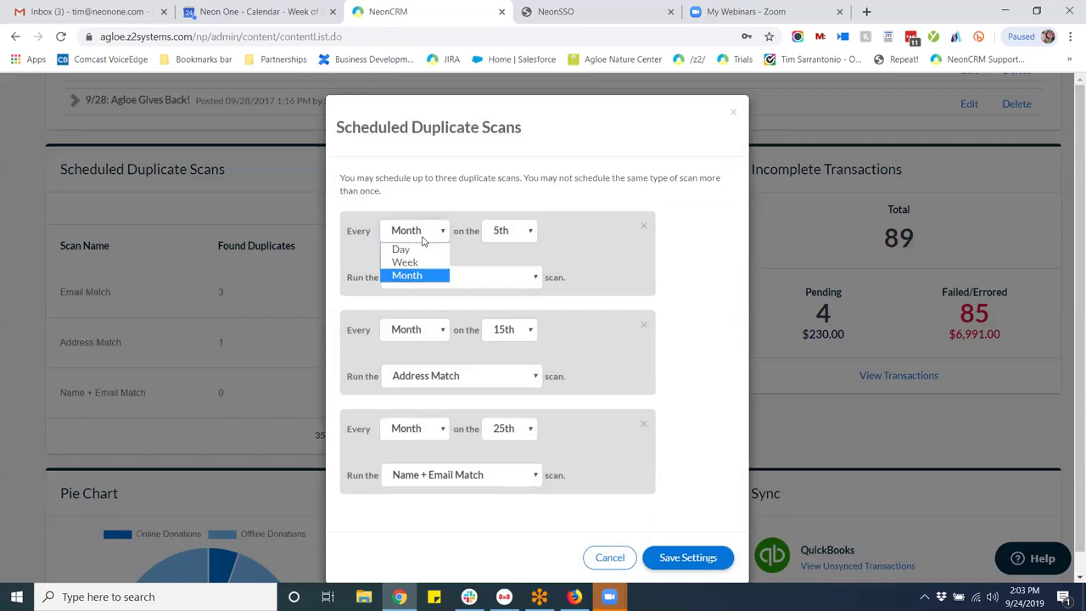
click(518, 238)
click(520, 237)
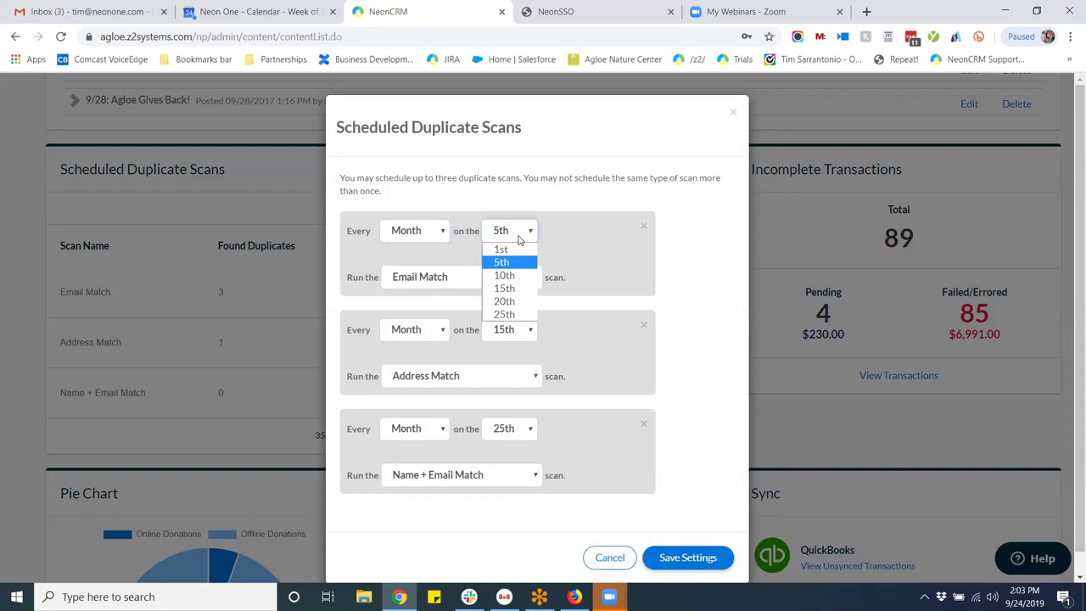
click(702, 252)
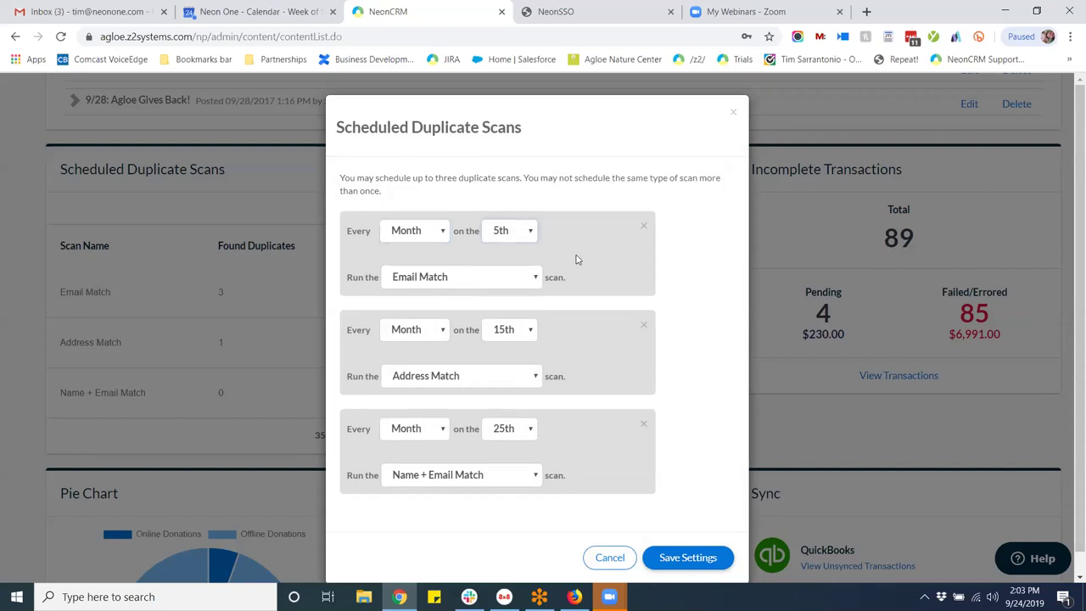
click(478, 280)
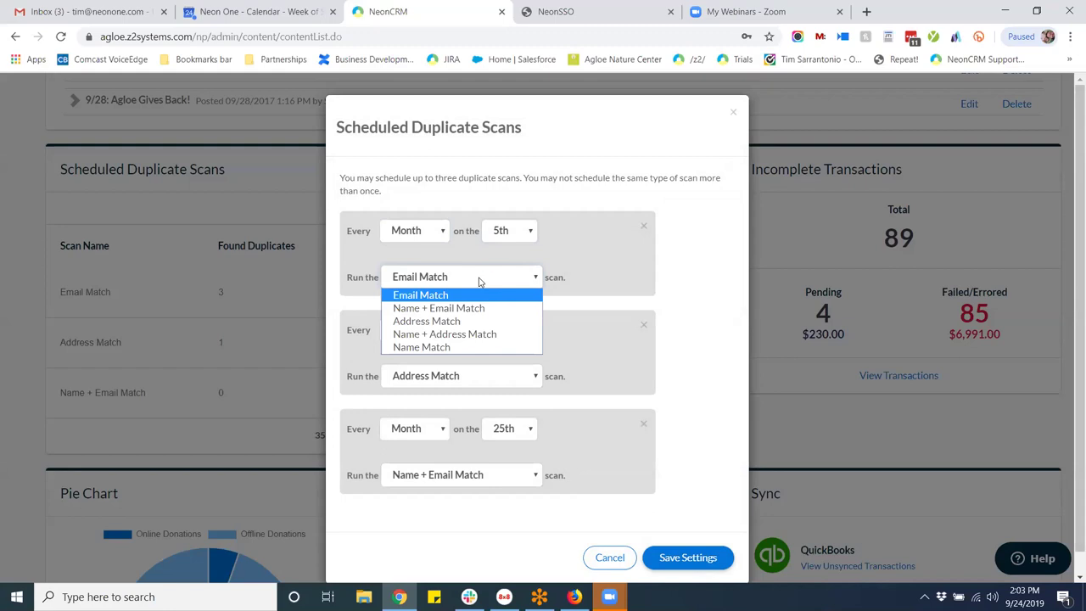
click(299, 230)
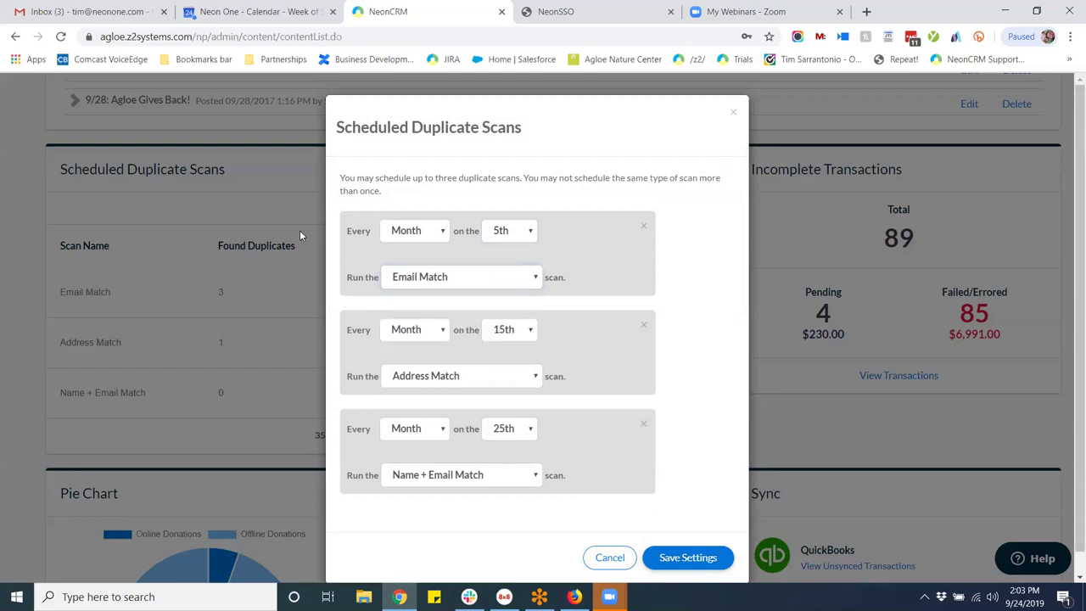
click(300, 230)
Open the duplicates found by the Email Match scan and review the matched accounts
click(614, 299)
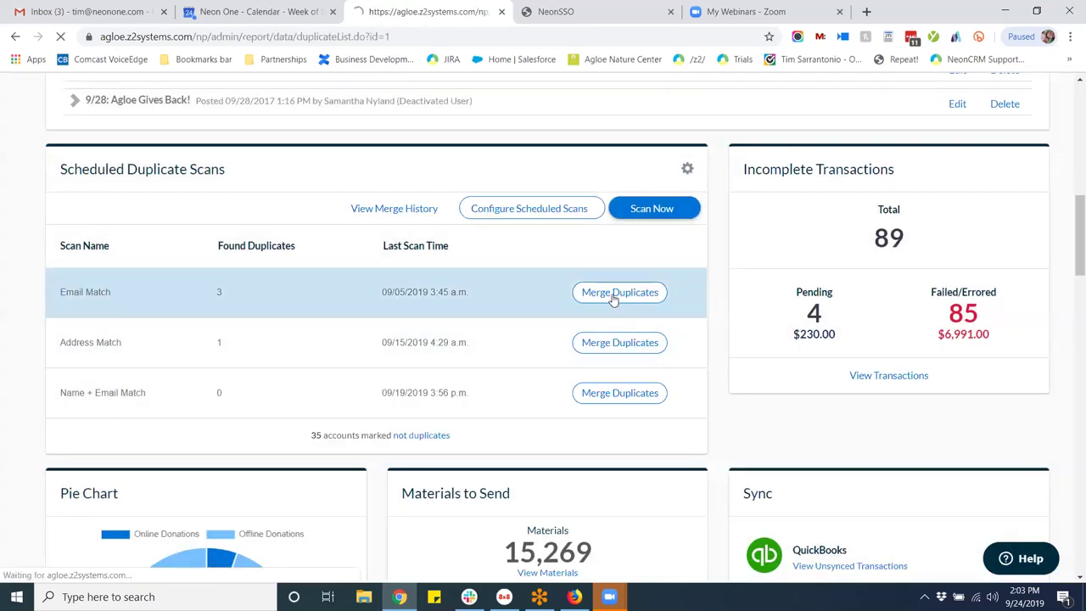
scroll(593, 295, down, 2)
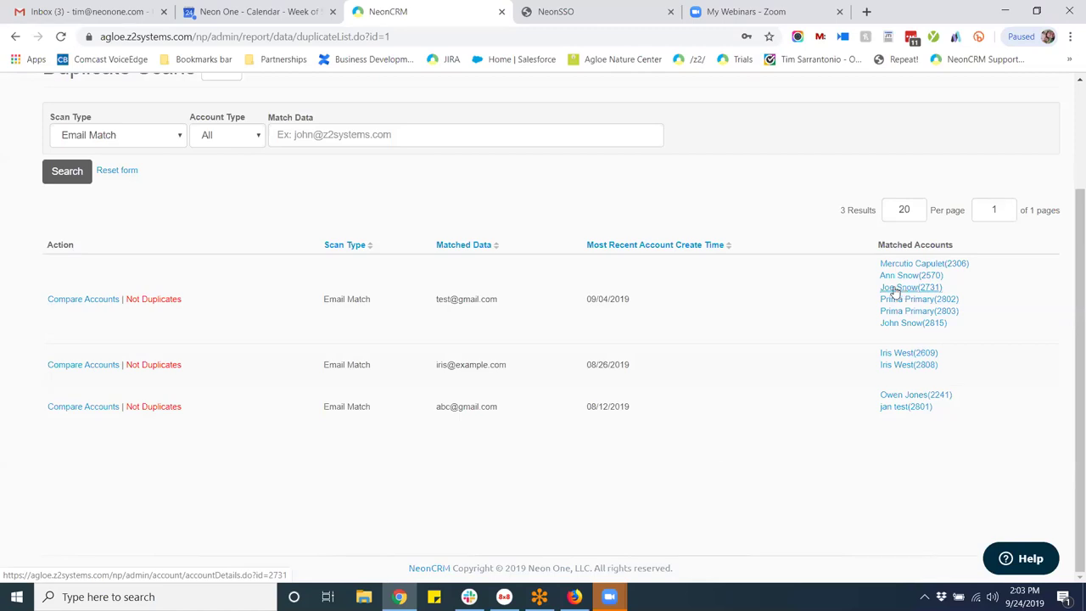
scroll(895, 289, up, 2)
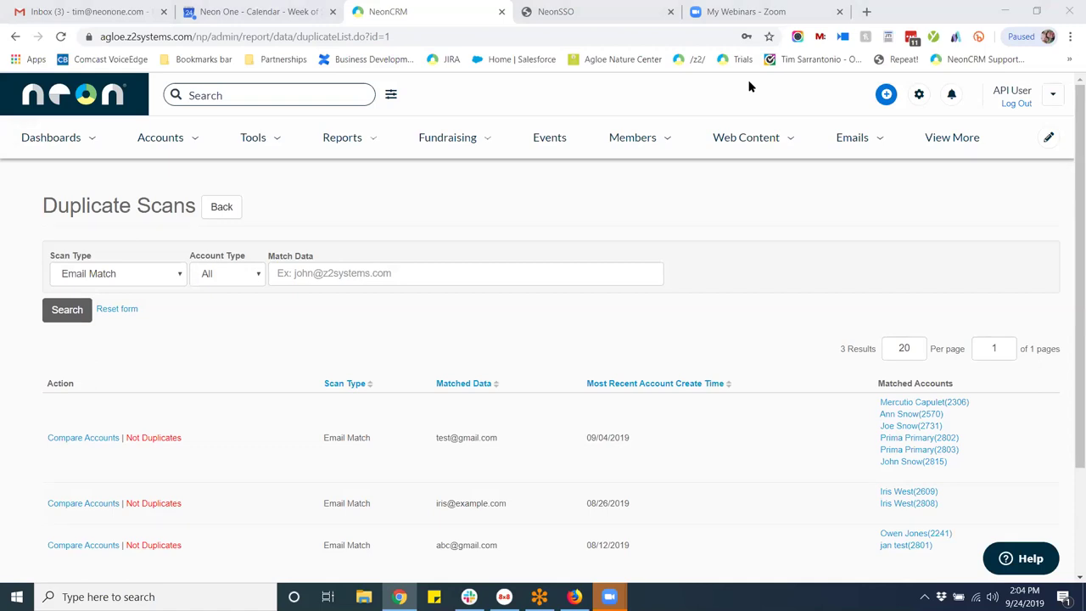
Return to the dashboard and start a new Activity Report from the Moves Management report category
click(97, 102)
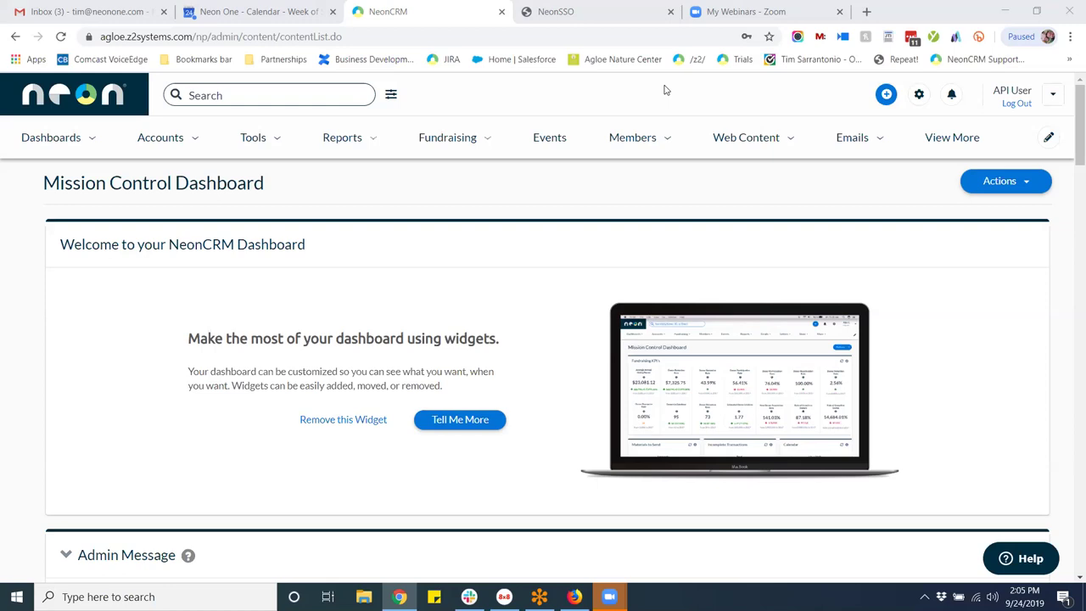
click(359, 143)
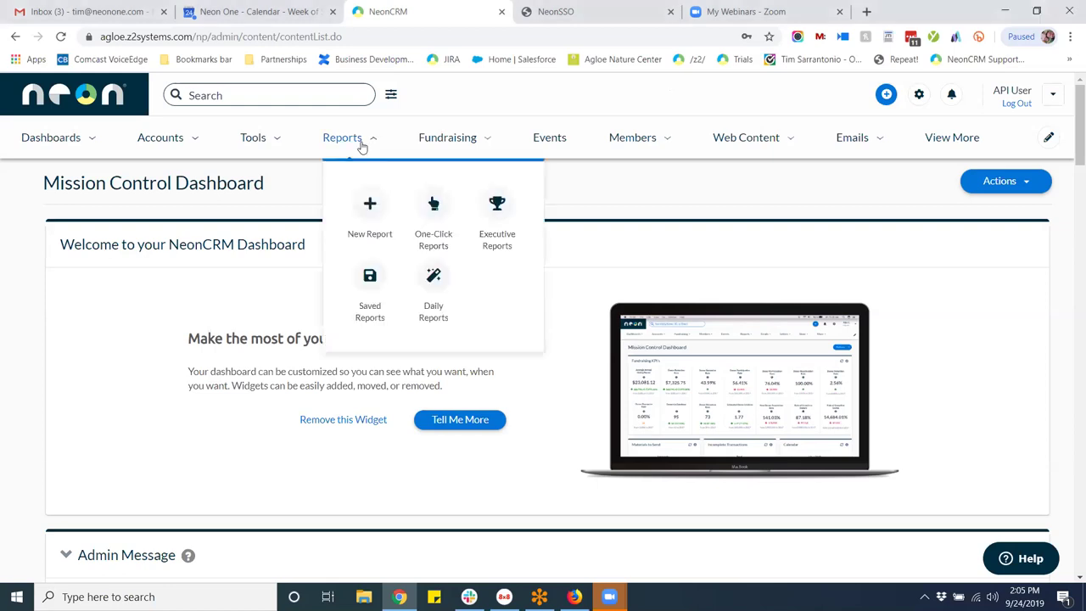
click(369, 209)
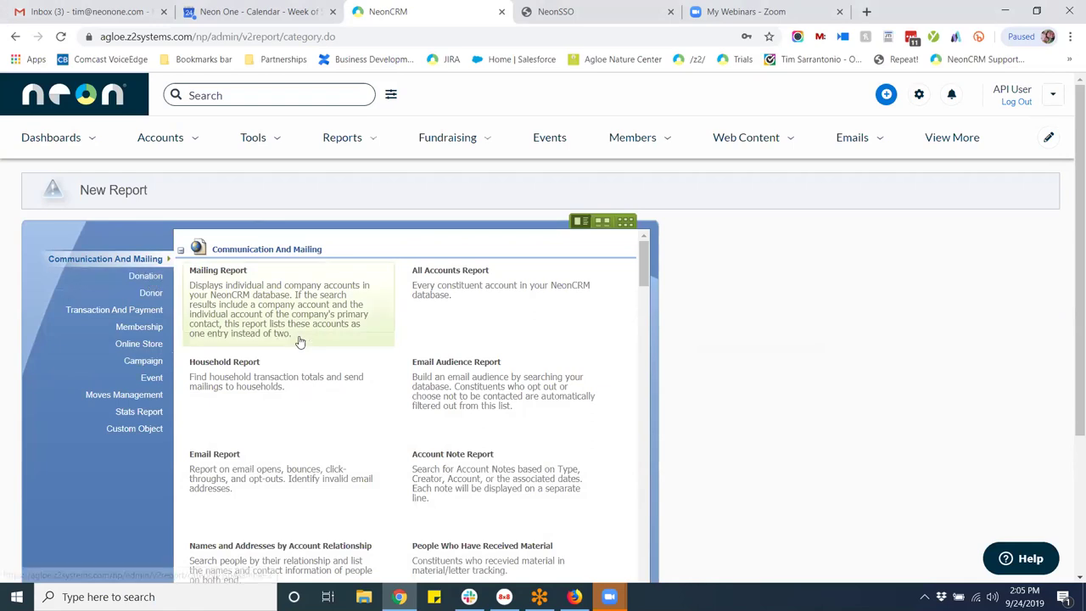
scroll(291, 346, down, 3)
click(117, 395)
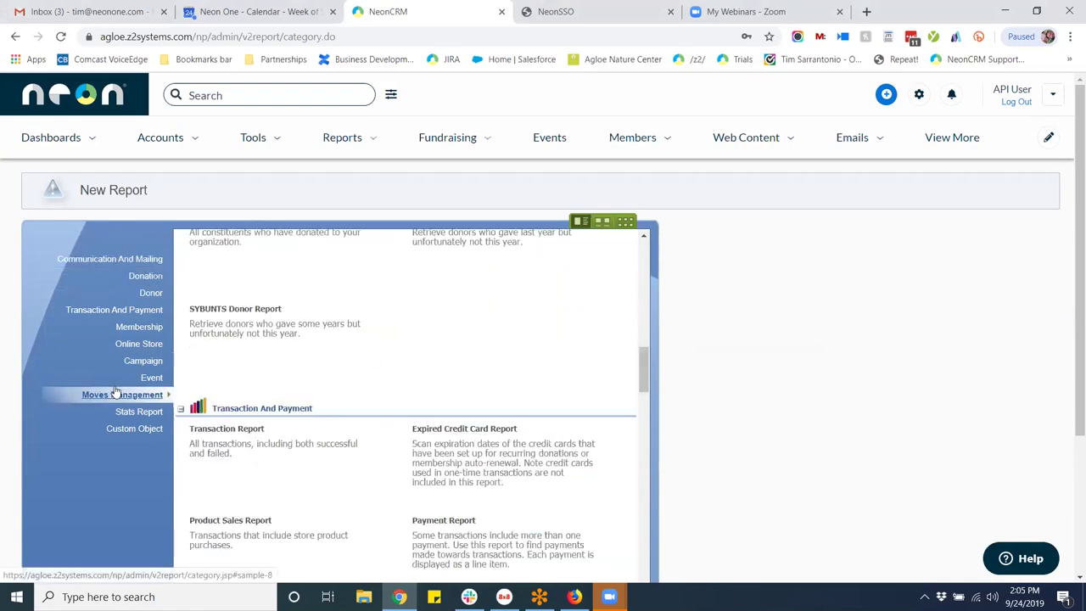
click(285, 314)
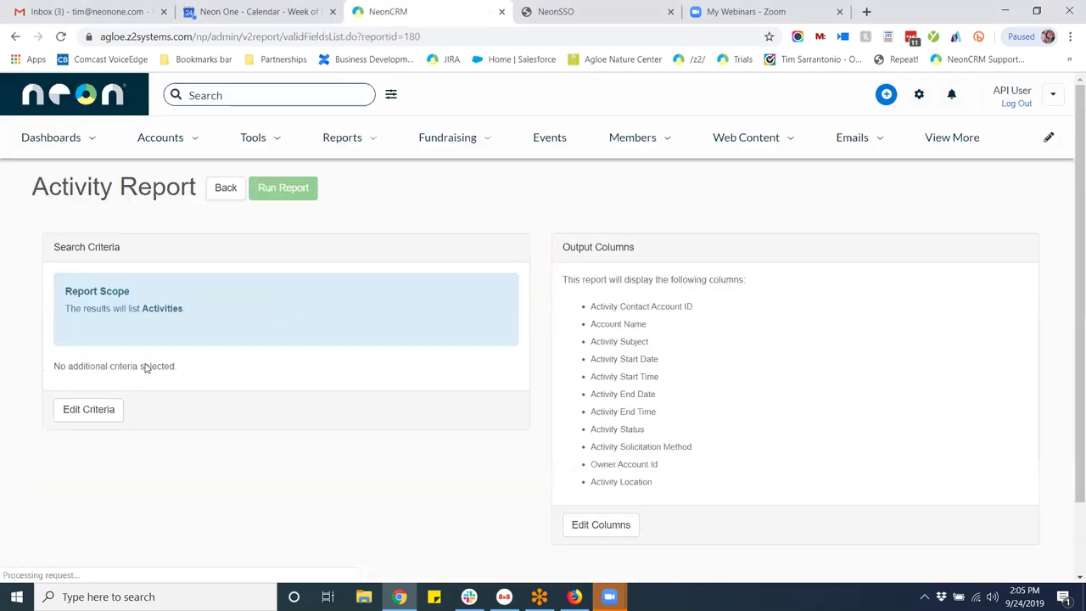
Open the Activity Report's search criteria and examine the available search fields, including those in the Prospect group
click(68, 410)
click(367, 273)
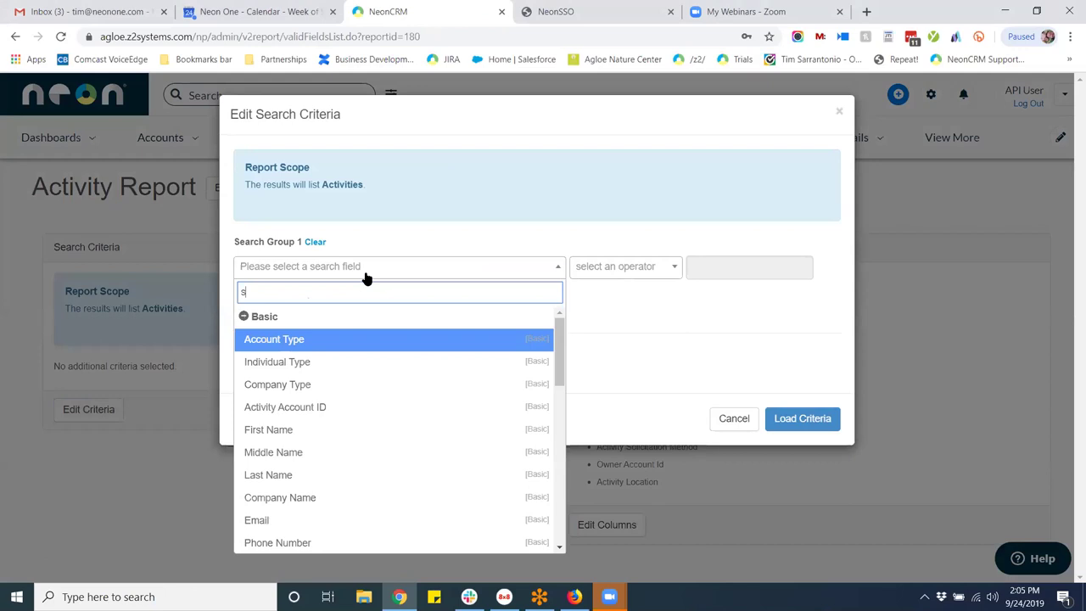
click(633, 308)
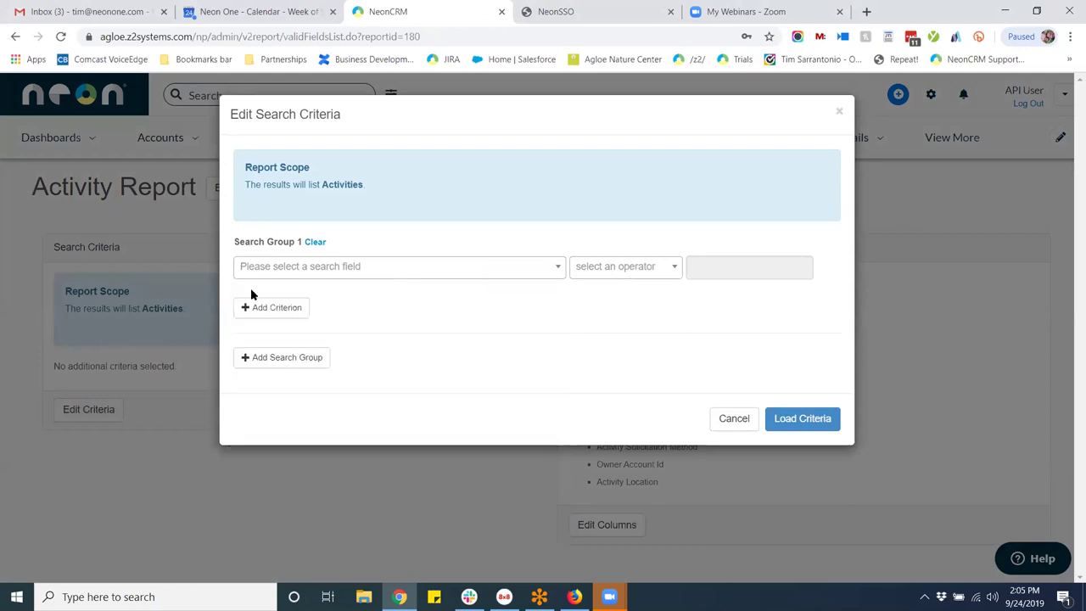
click(336, 270)
click(286, 384)
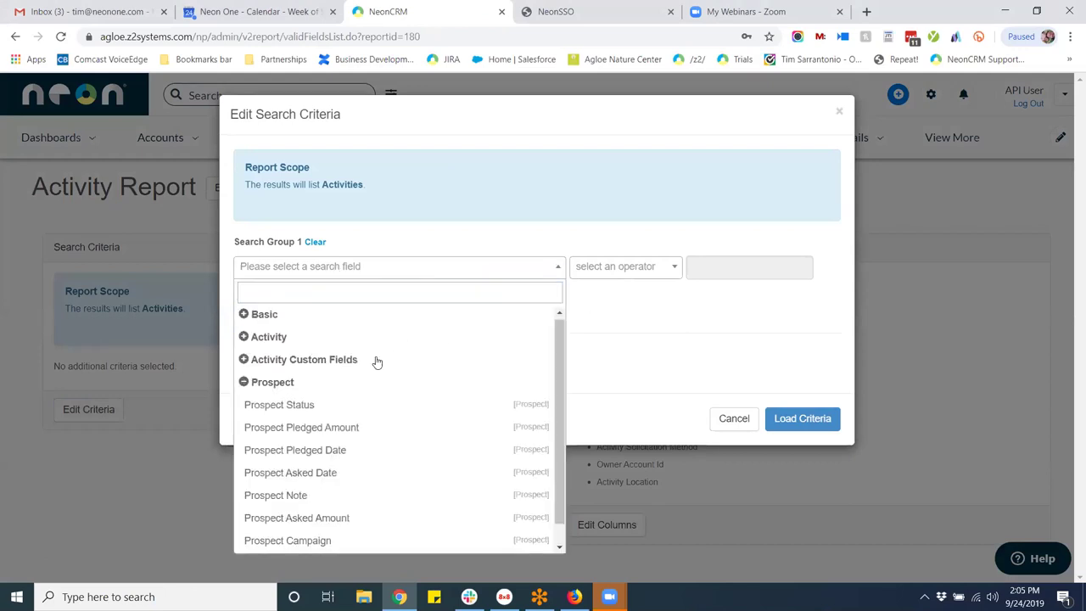
scroll(366, 441, down, 1)
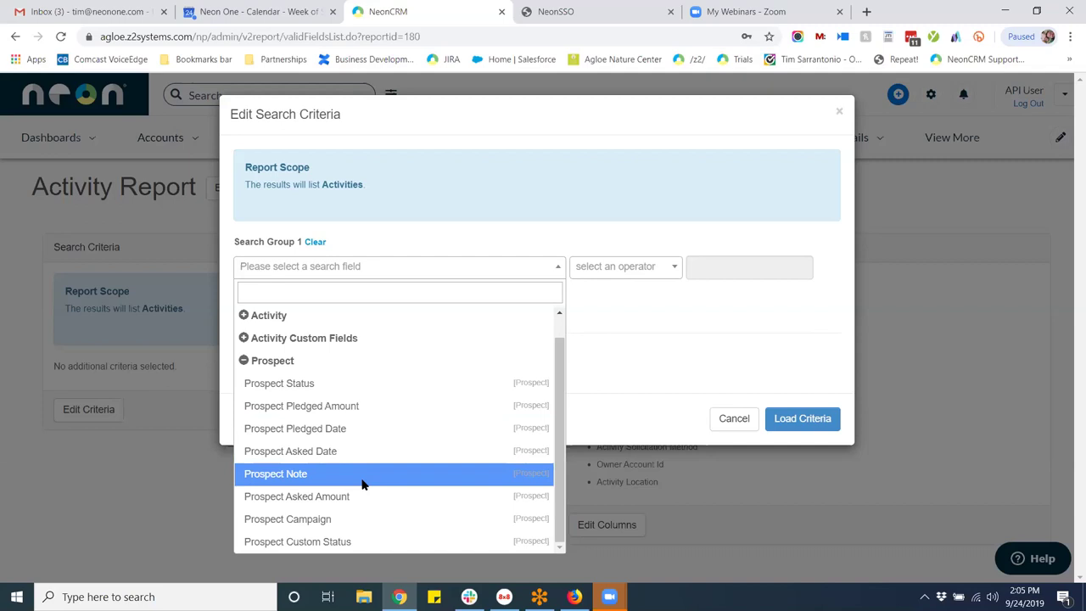
click(383, 277)
click(383, 276)
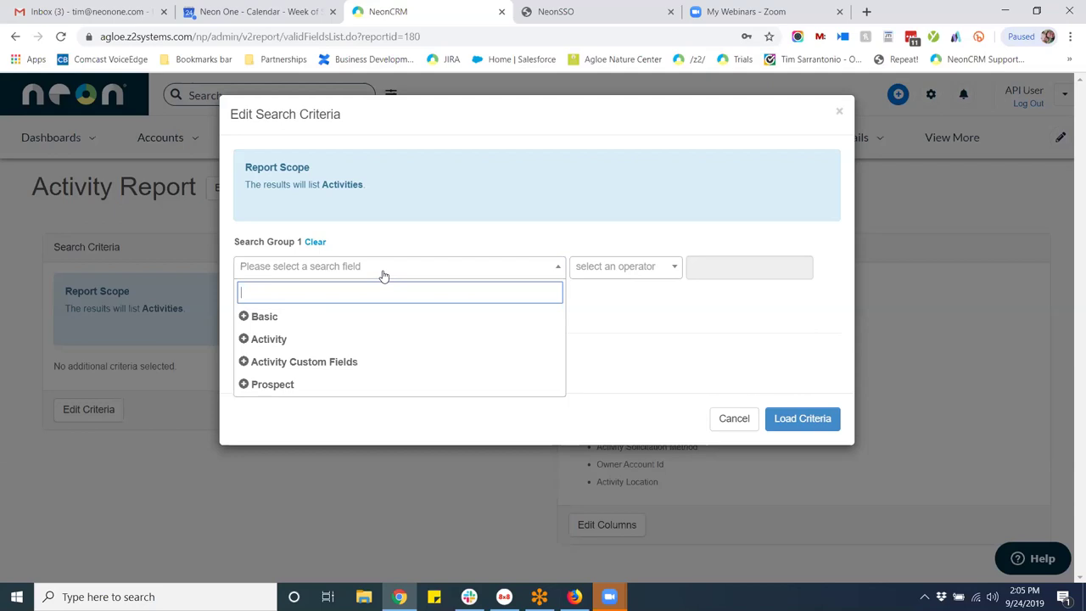
click(680, 348)
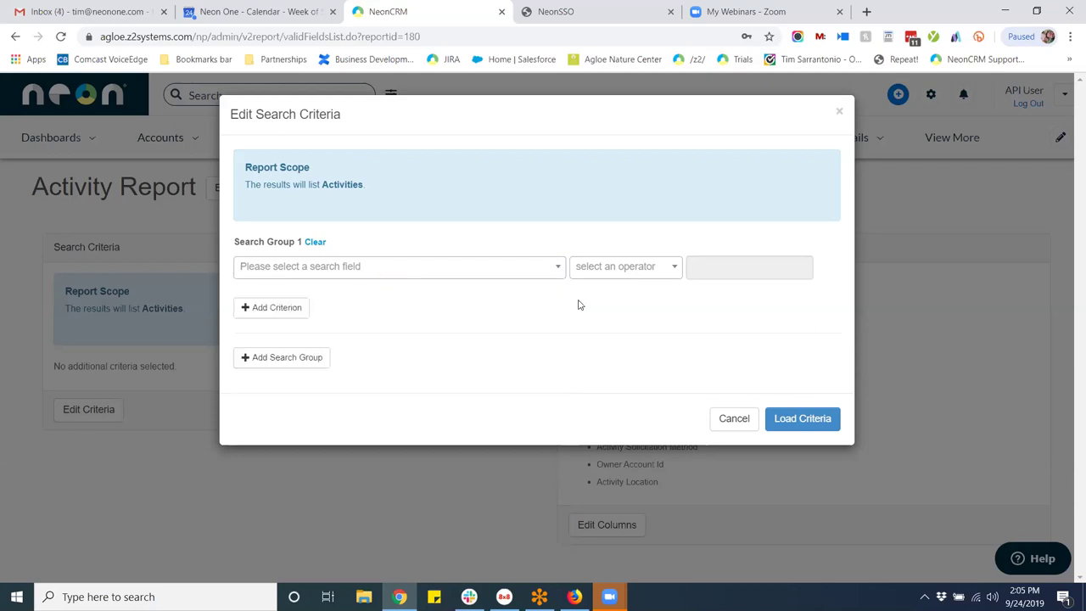
click(407, 266)
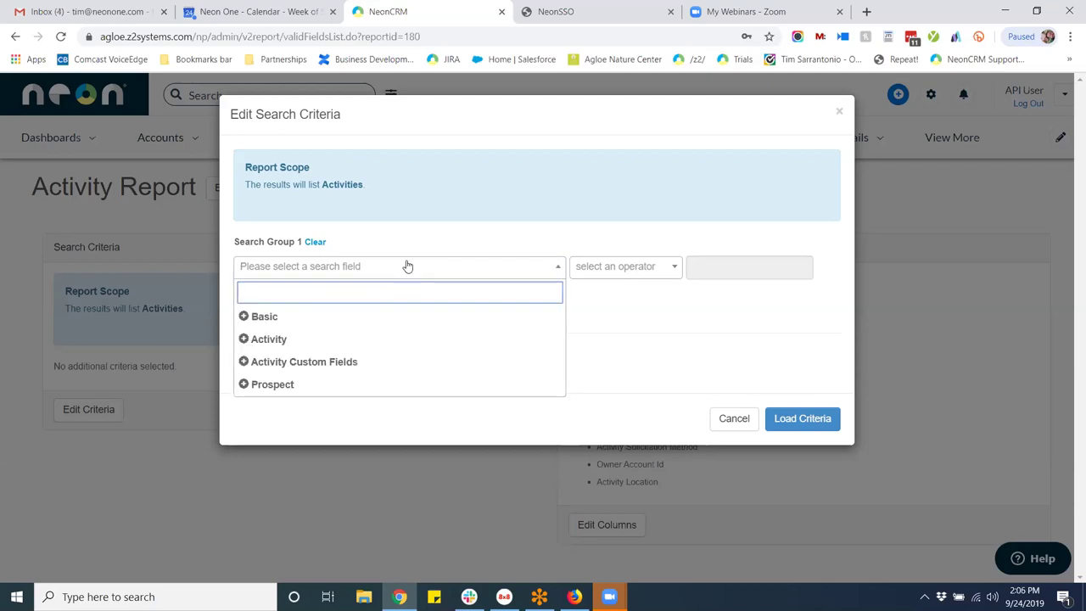
click(843, 113)
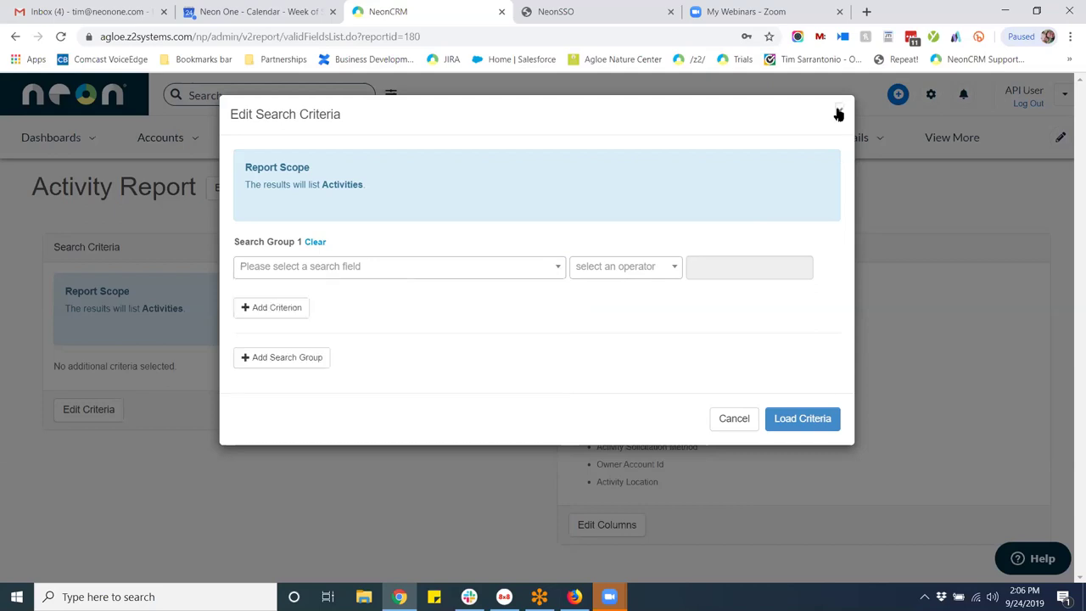
click(838, 113)
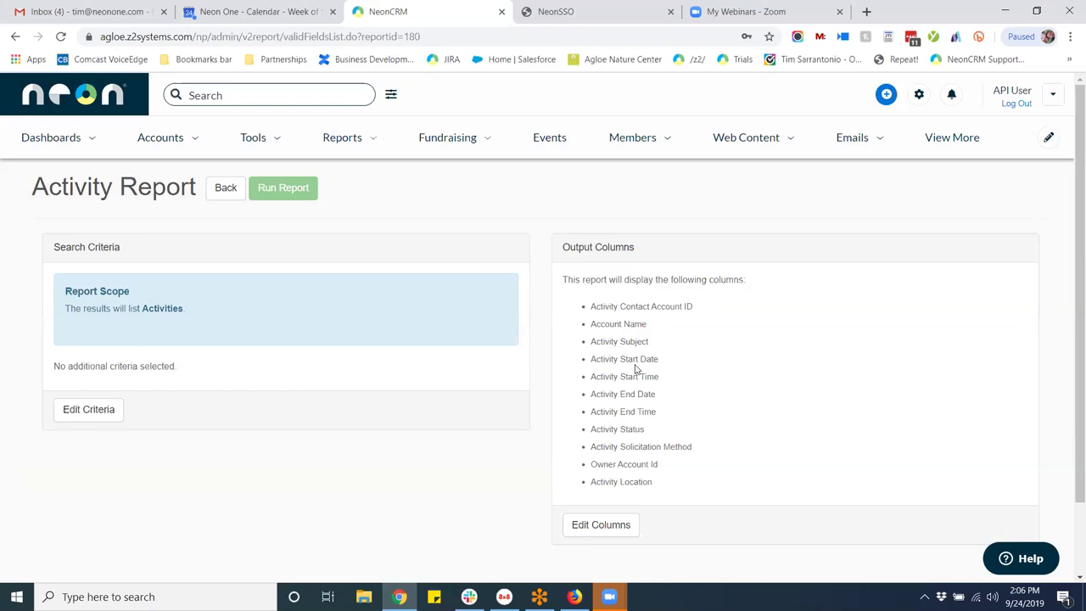
Run the Activity Report for activities whose Activity Subject is Containing "golf" and return to the report's configuration
click(88, 409)
click(381, 267)
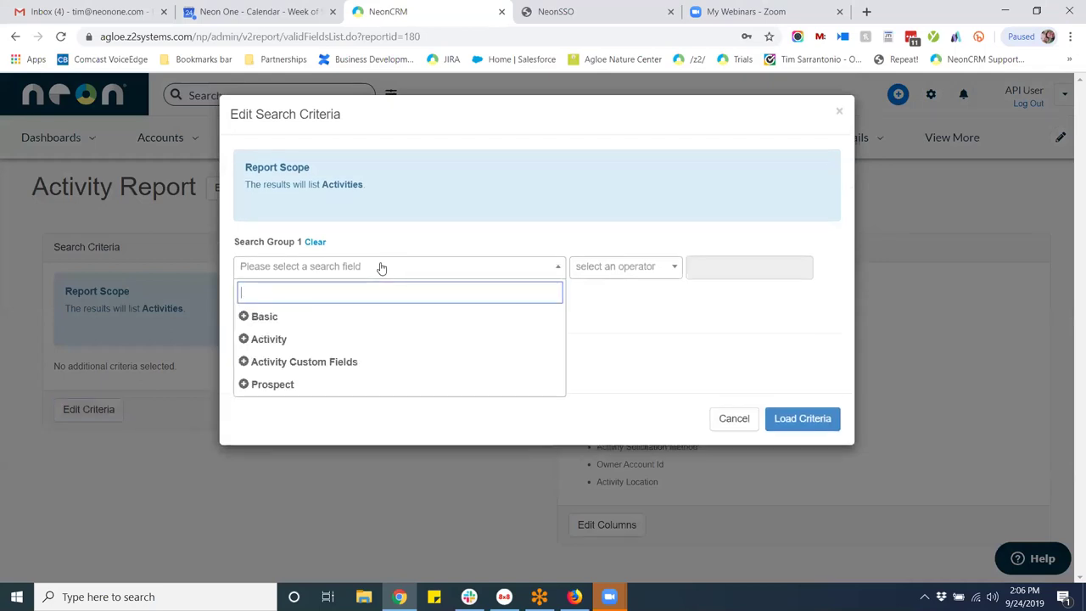
text(subj)
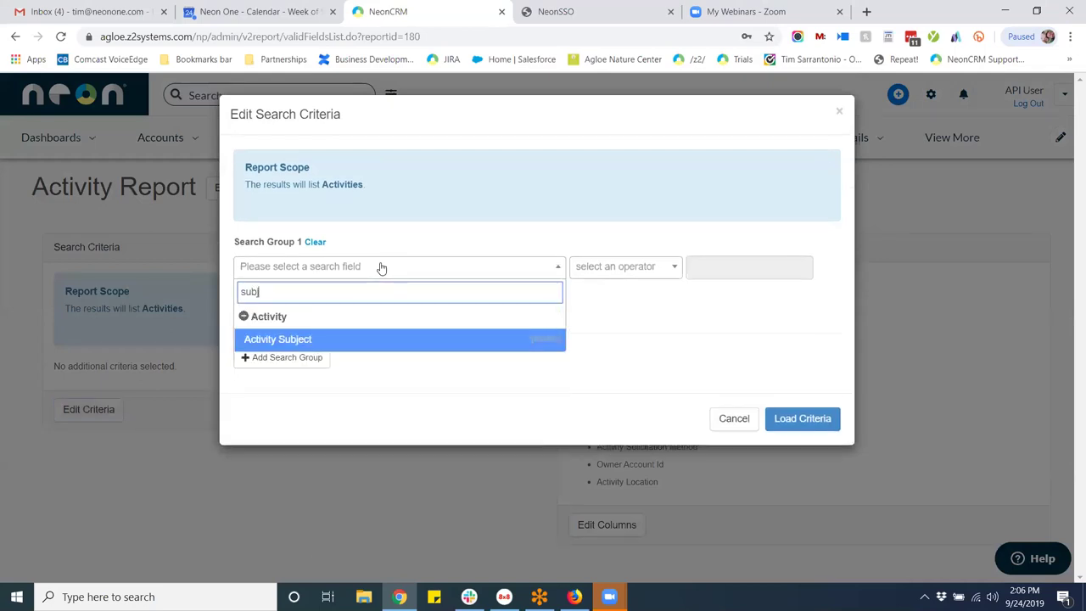
click(373, 340)
click(628, 276)
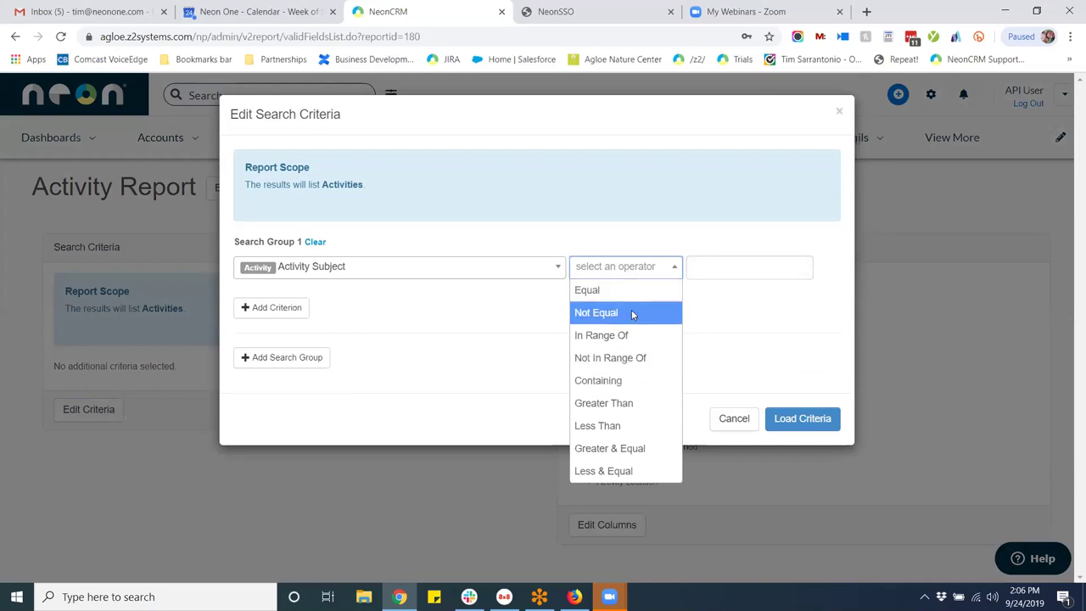
click(626, 386)
click(730, 271)
text(golf)
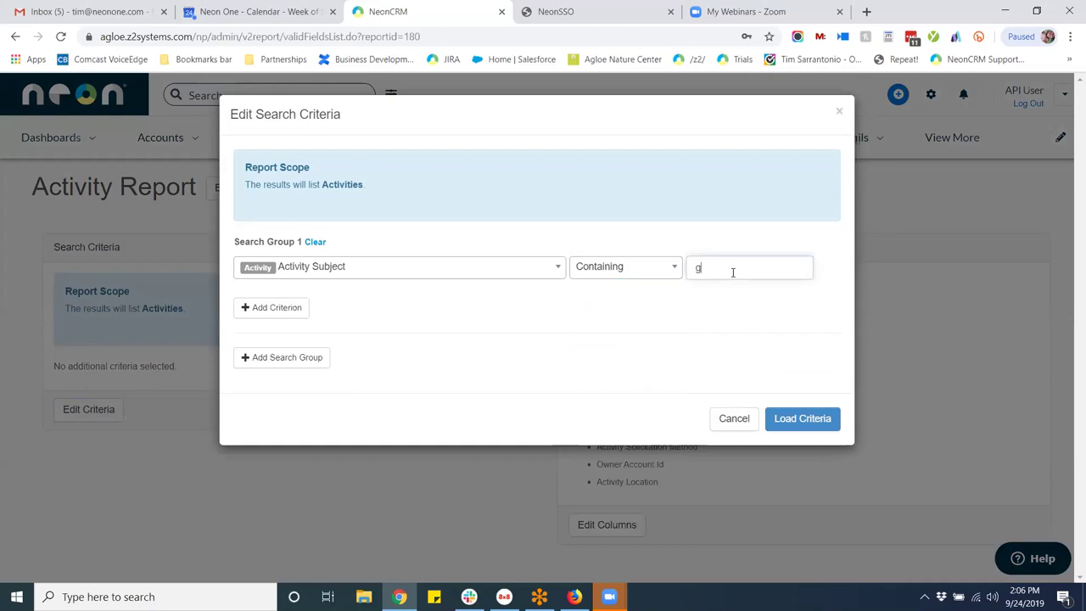
click(802, 416)
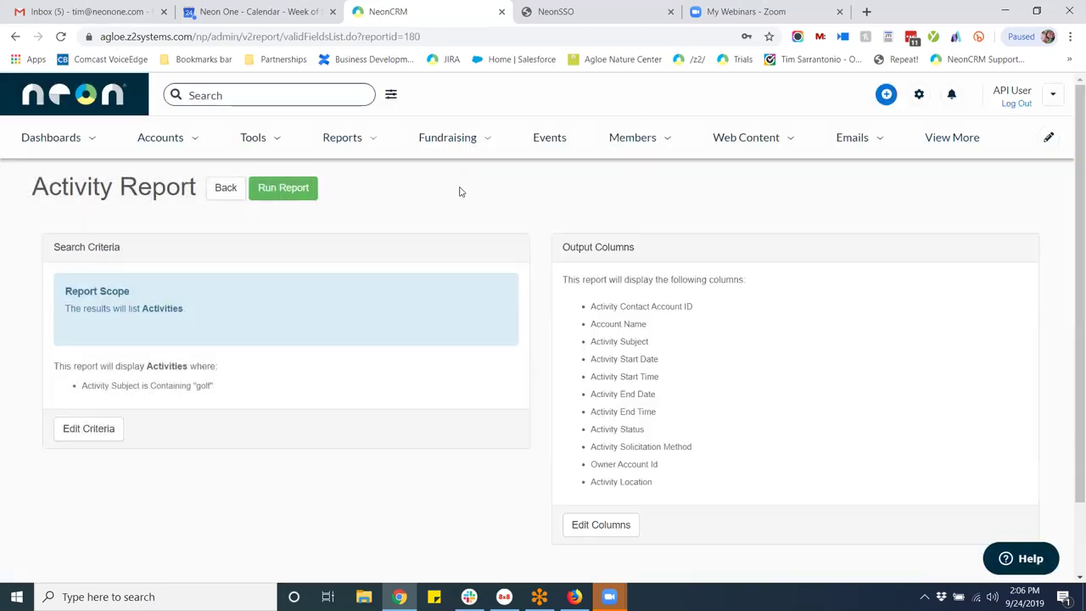
click(312, 185)
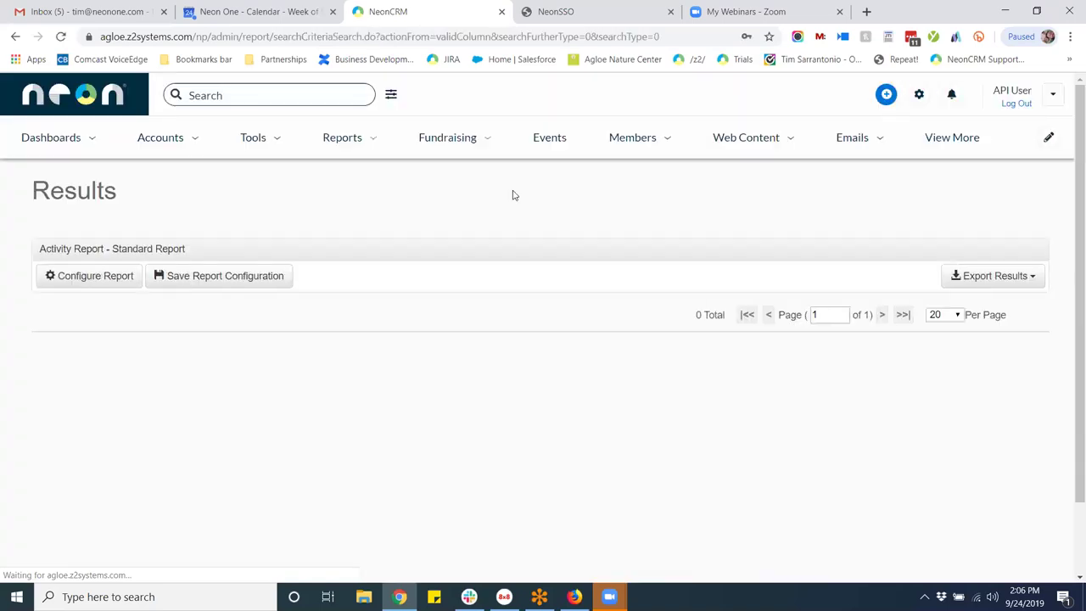
click(78, 276)
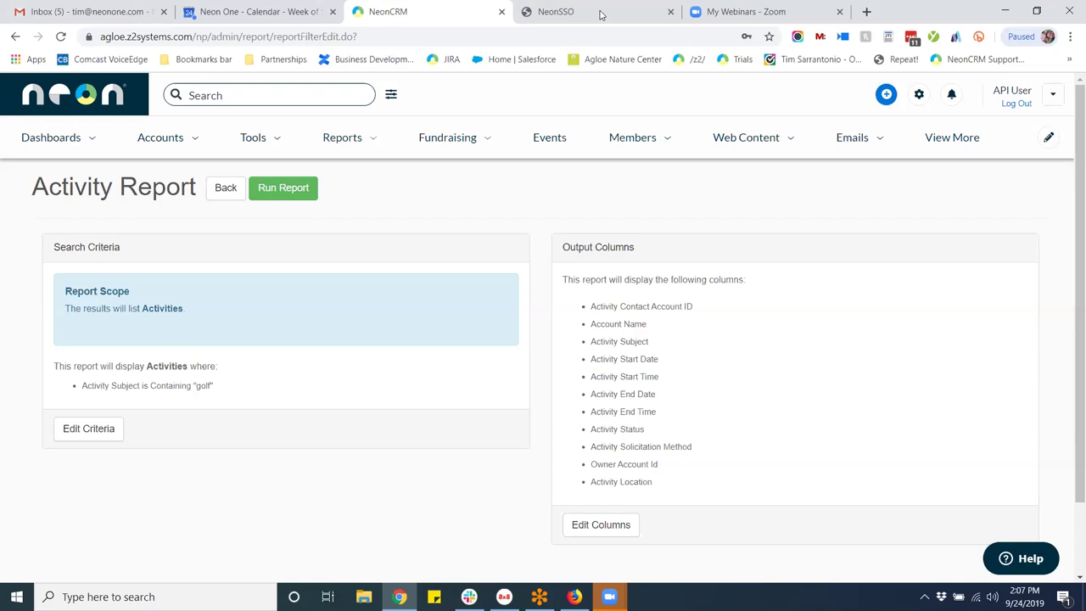
Open the BCC & Forwarding Addresses page in Global Settings and highlight the external email BCC address and the forwarding address
click(925, 91)
click(878, 128)
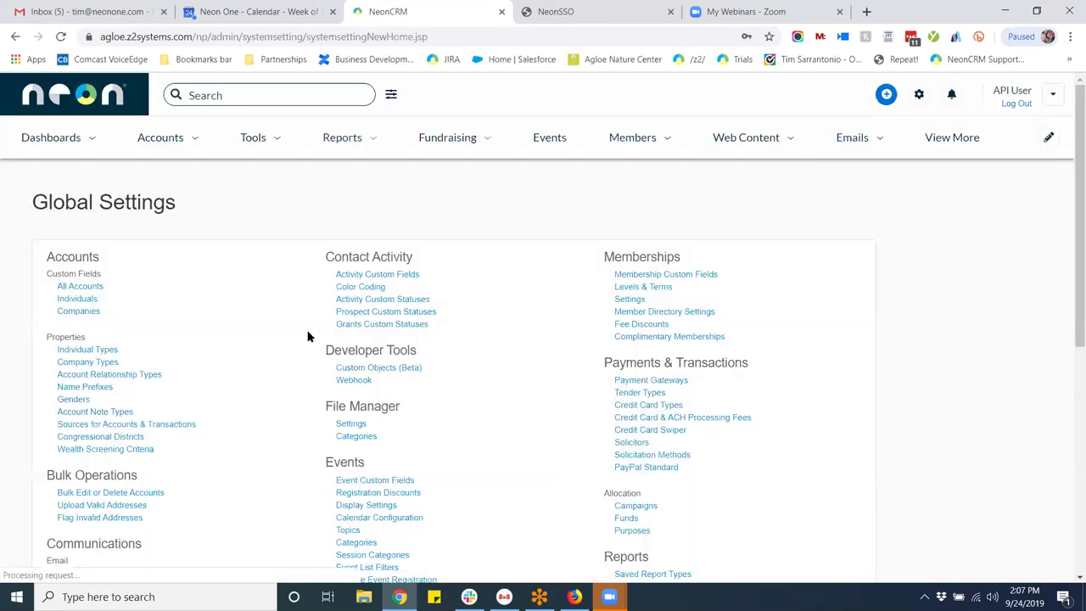
scroll(268, 319, down, 4)
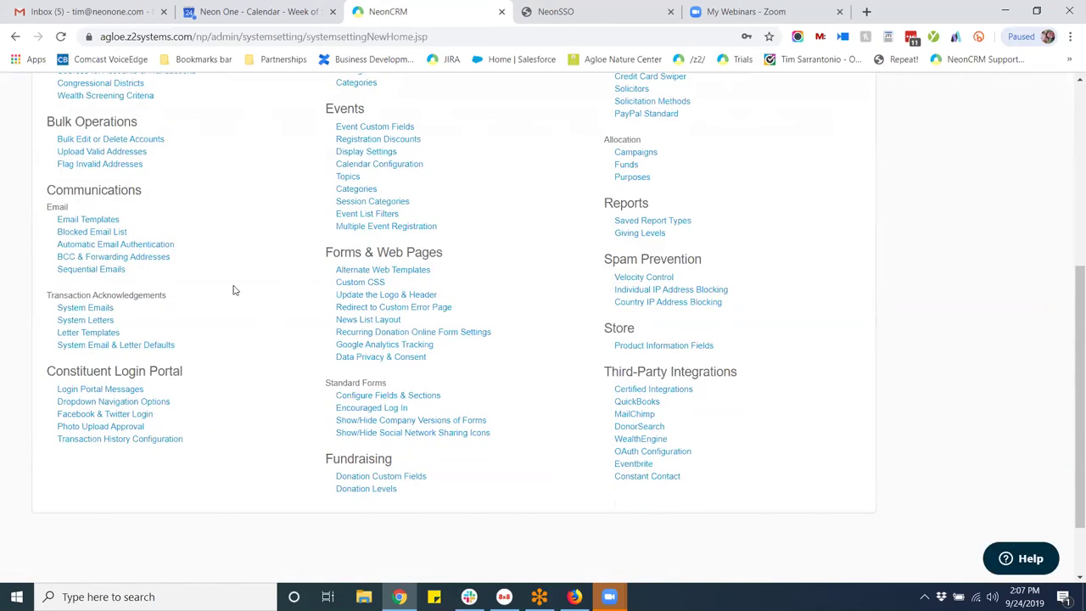
click(163, 258)
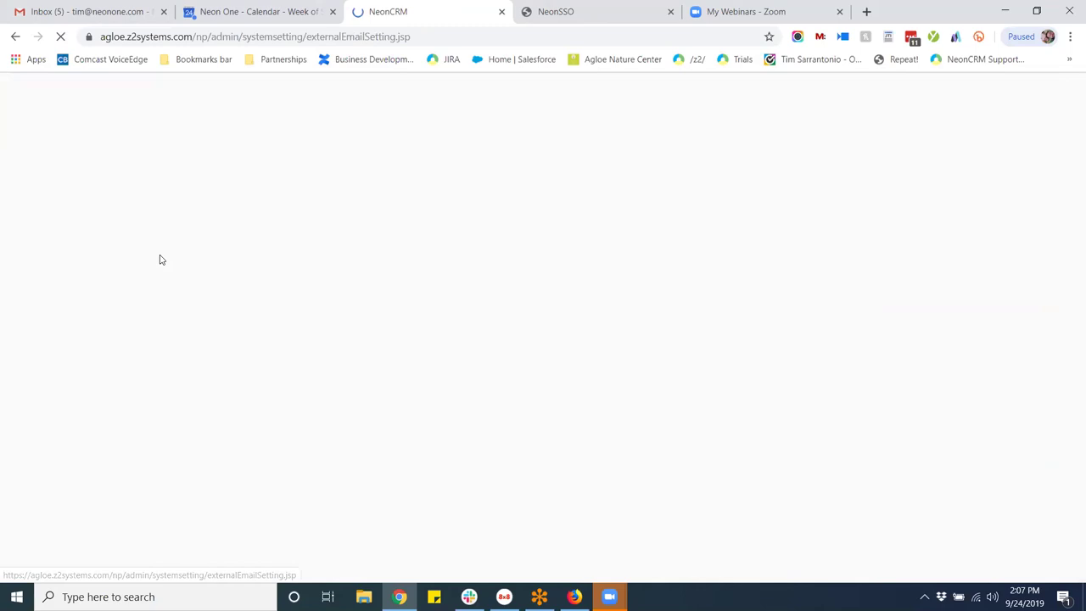
drag(355, 268, 23, 266)
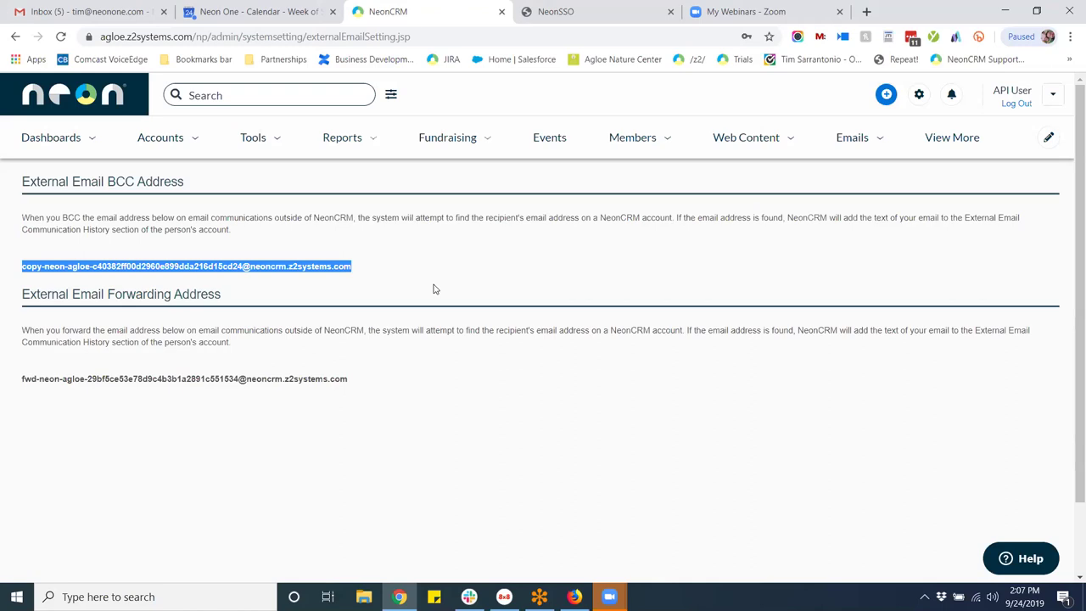
drag(365, 380, 20, 381)
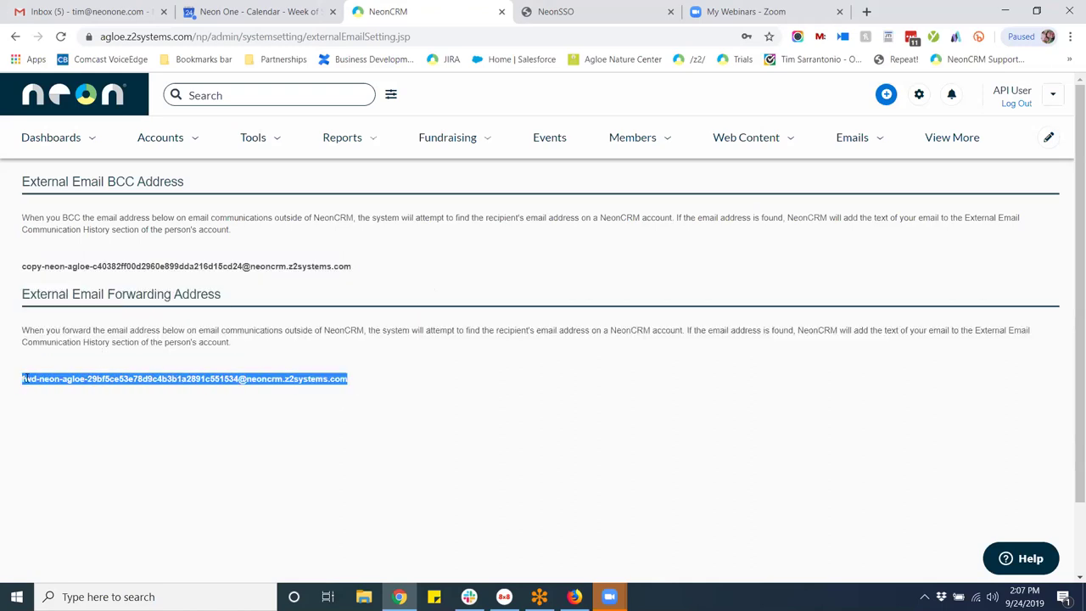